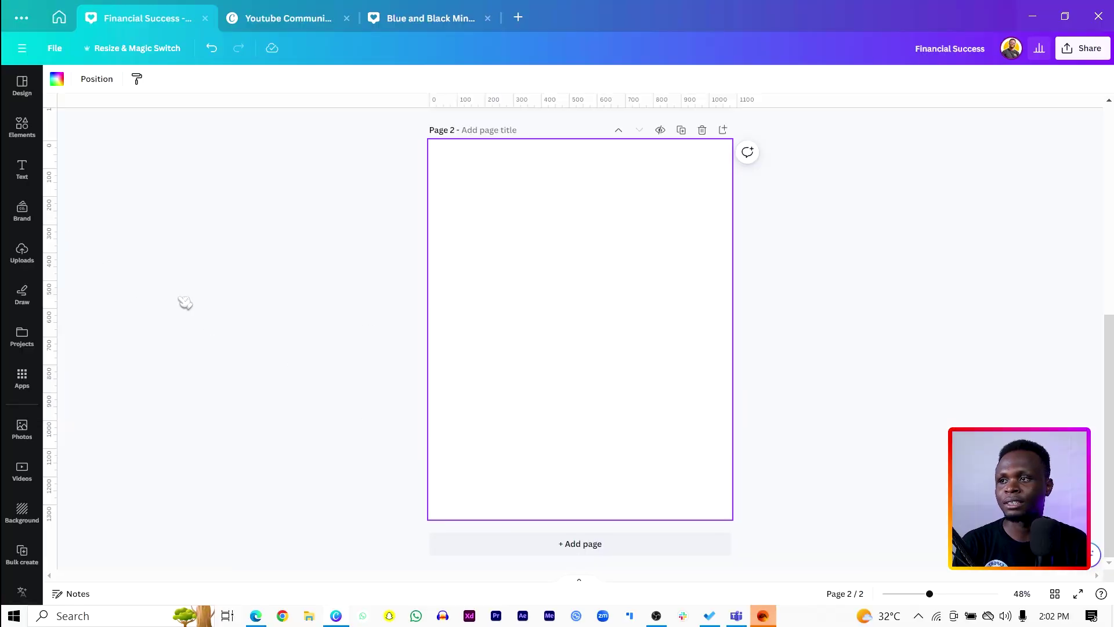
- Search Elements for 'laptop' and place the dark-screened laptop photo centred on Page 2
left_click(29, 129)
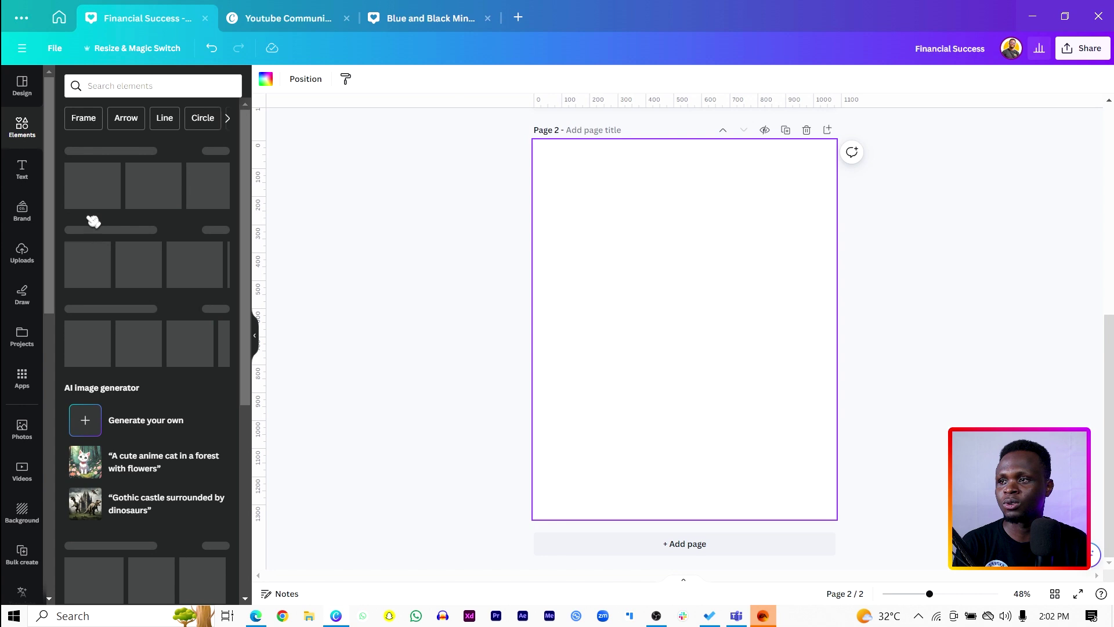
left_click(107, 86)
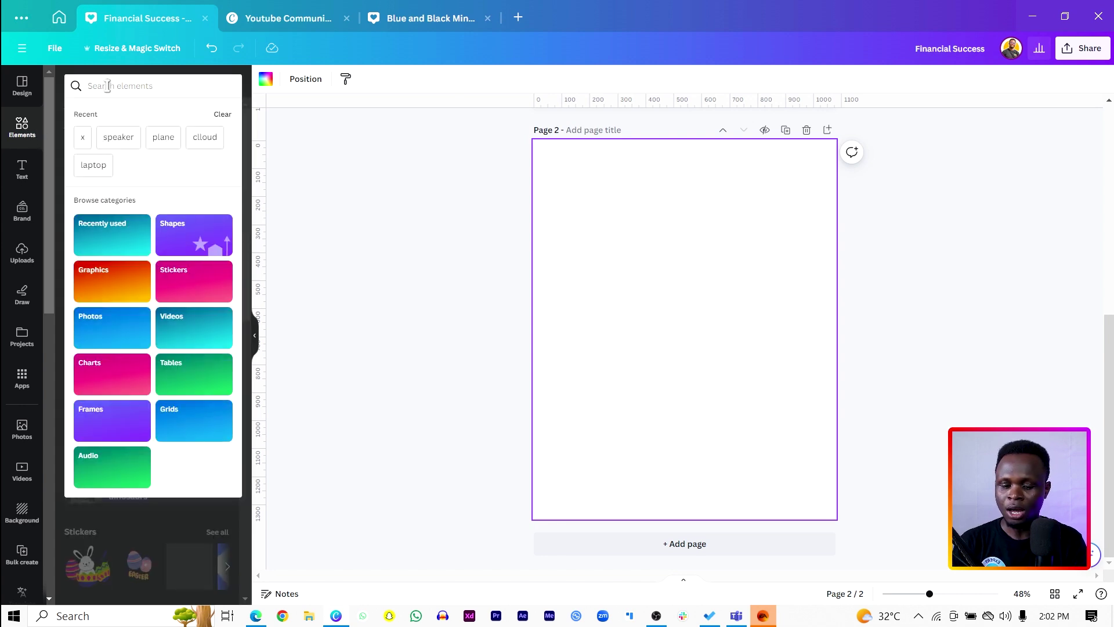
type("laptop")
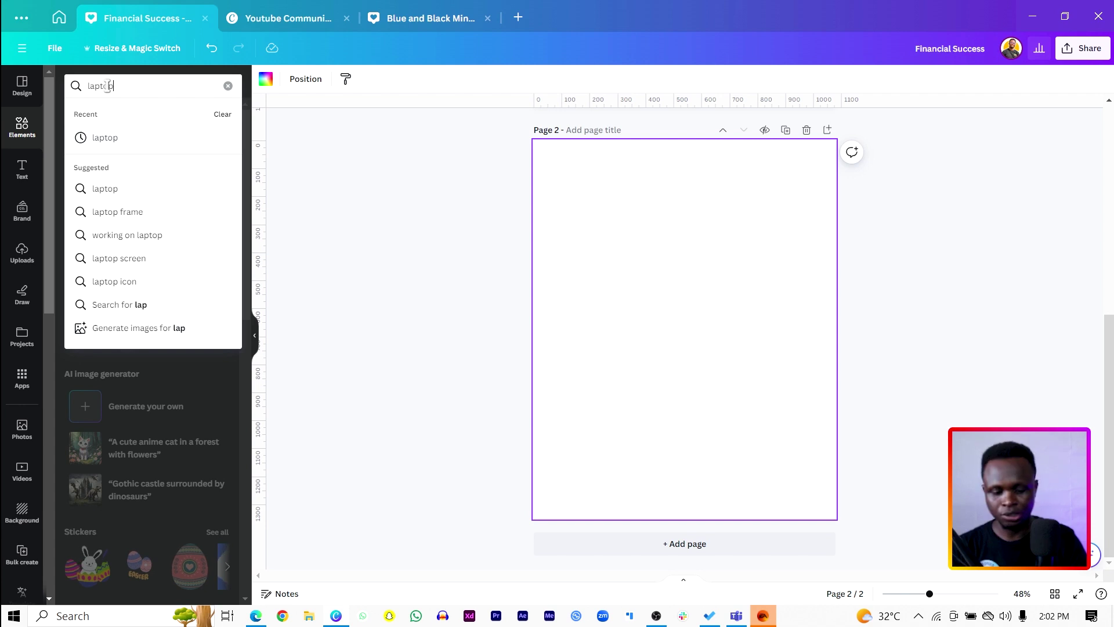
key("Return")
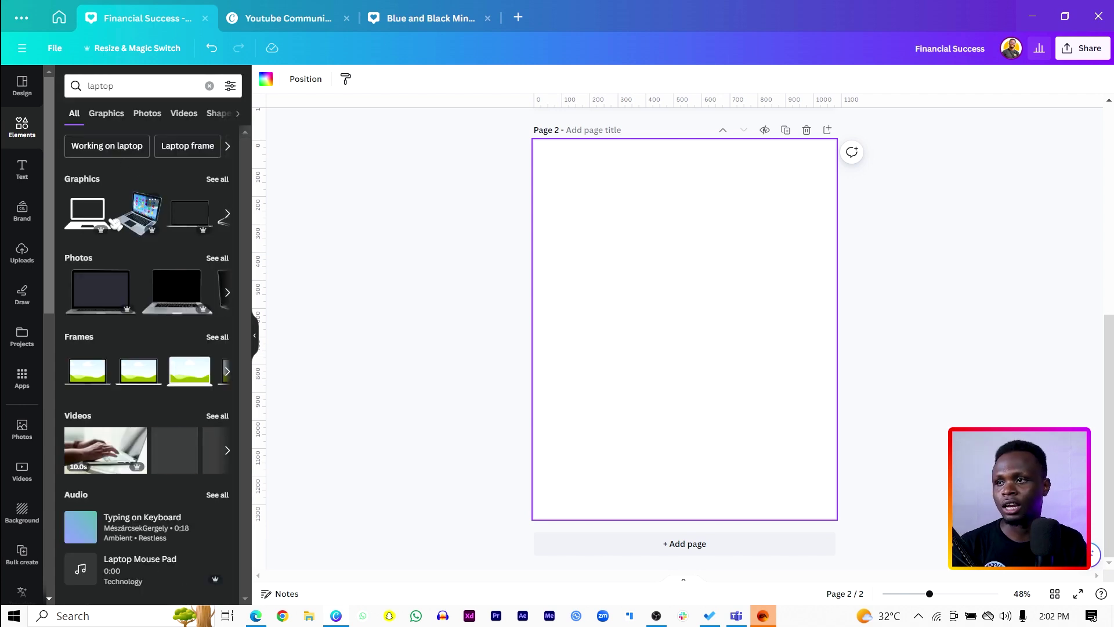
left_click(109, 296)
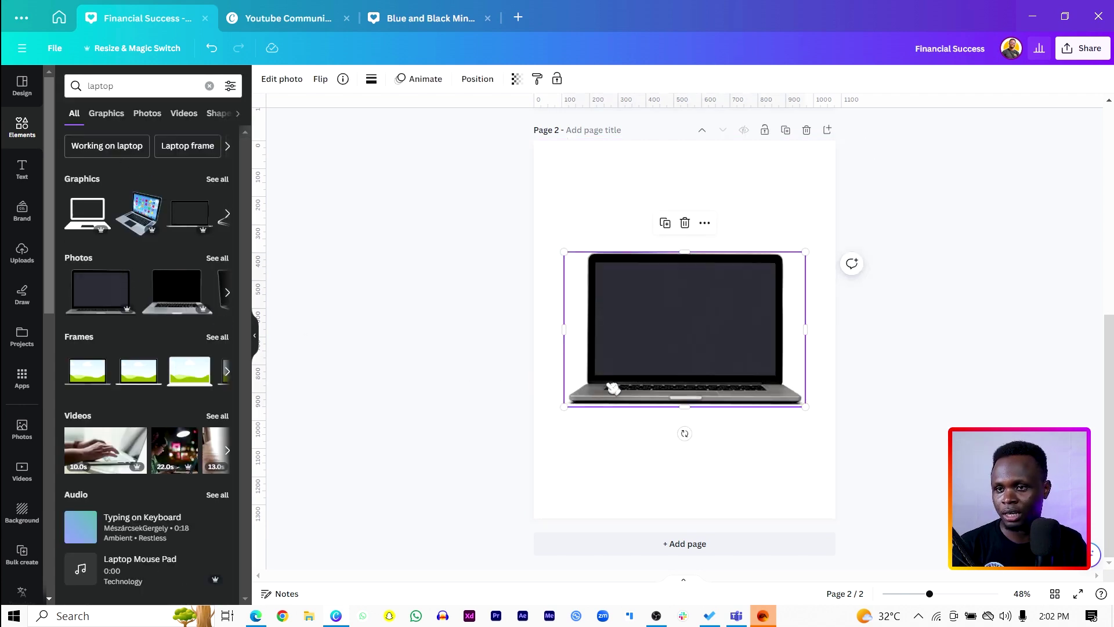
left_click_drag(613, 388, 625, 361)
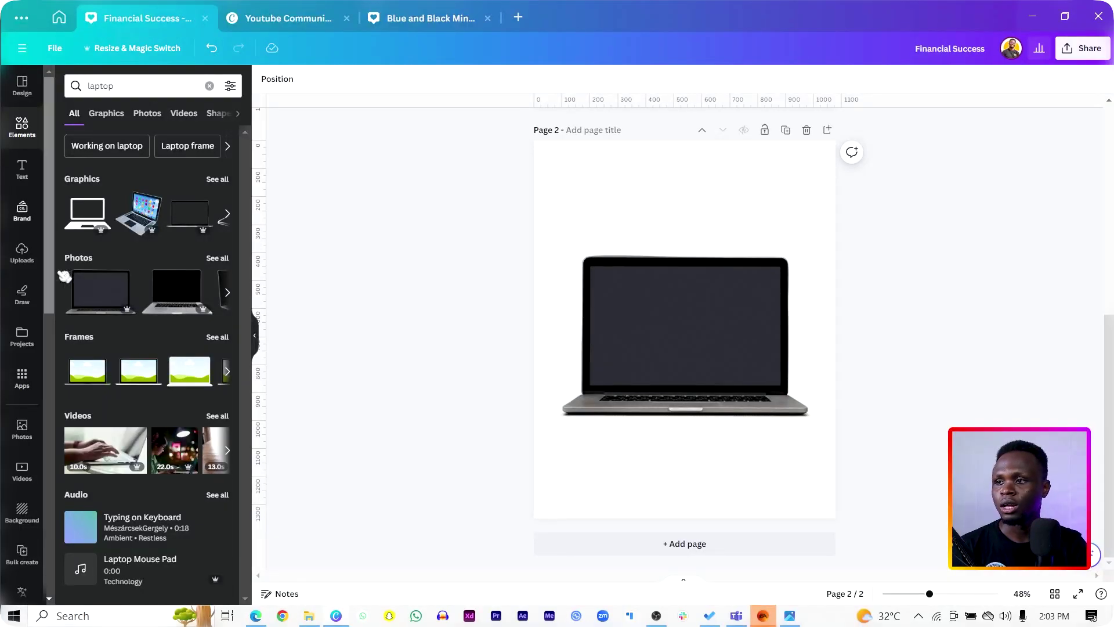
- Search Elements for 'effel tower' and browse the Photos results
left_click(127, 86)
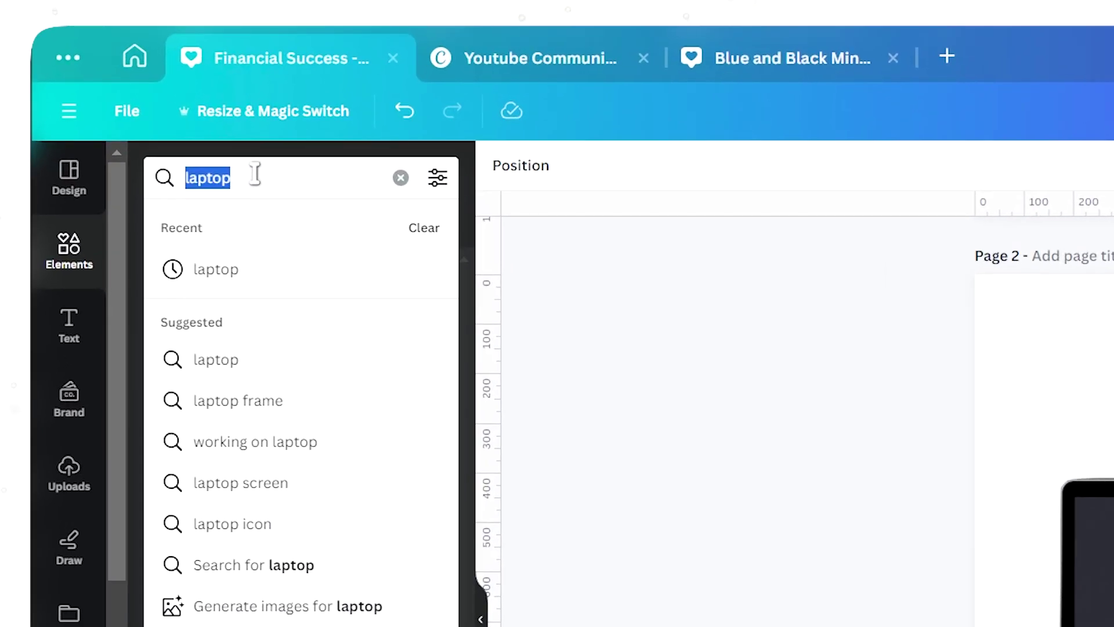
type("eff")
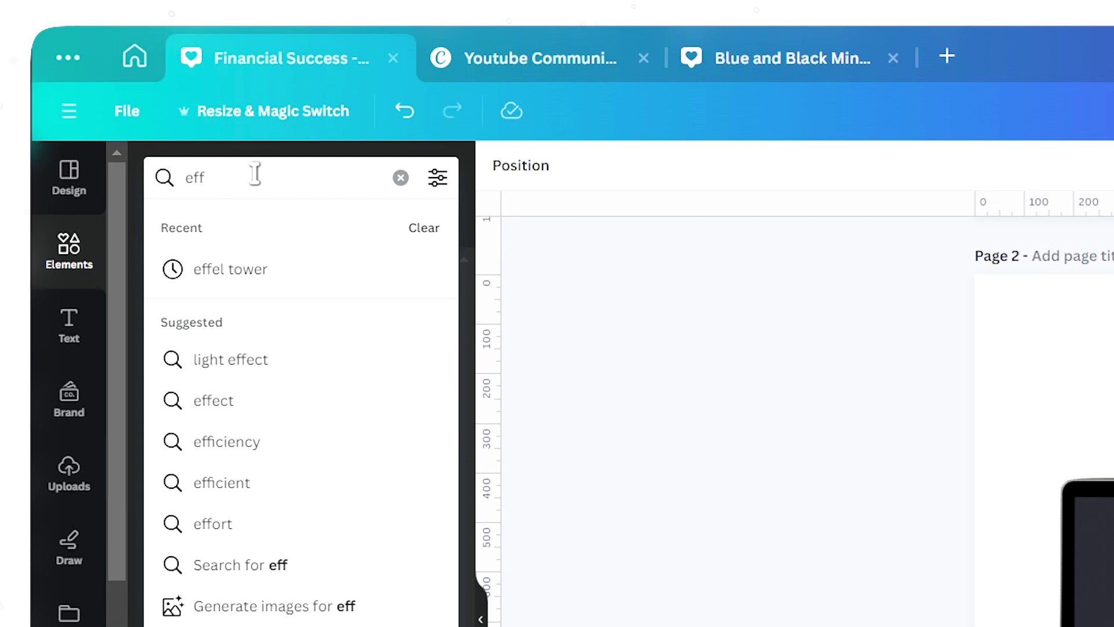
type("el tower")
key("Return")
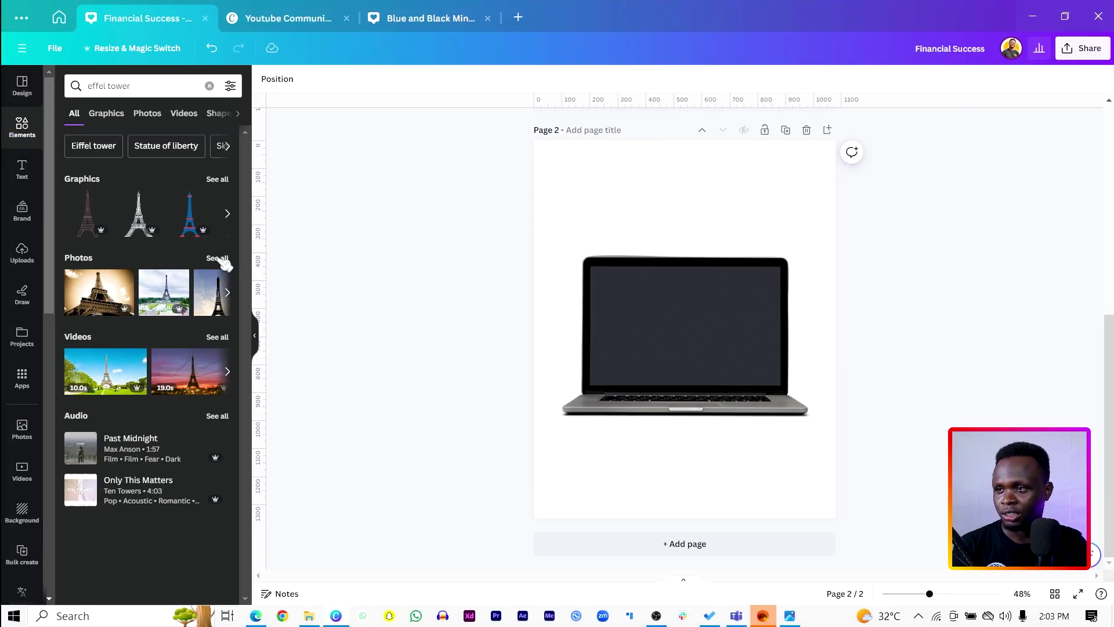
left_click(221, 260)
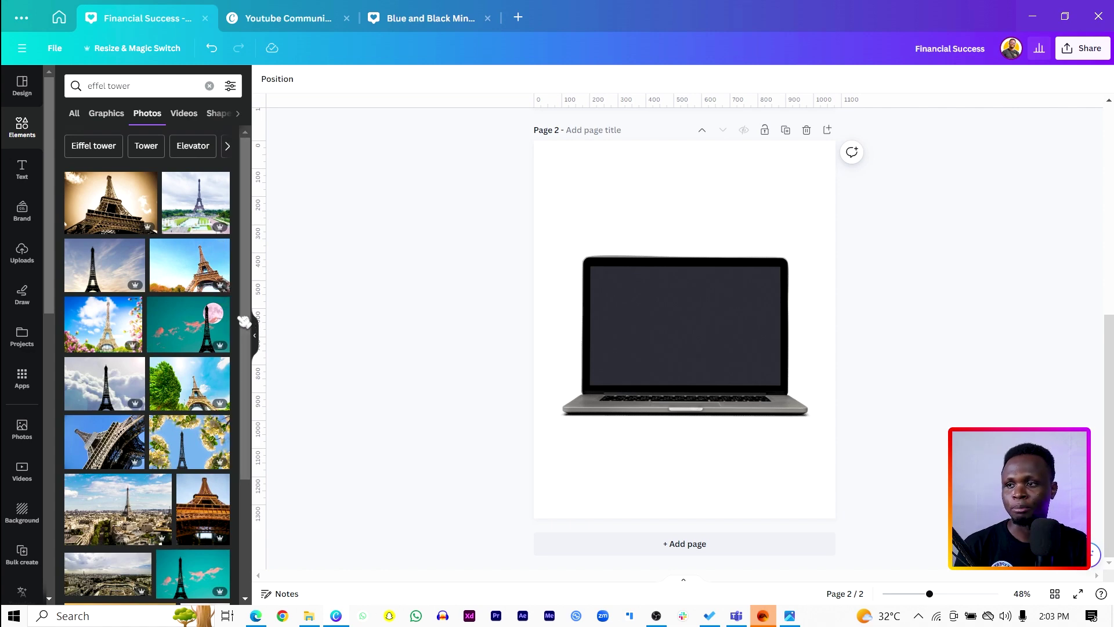
scroll(252, 348, "down", 4)
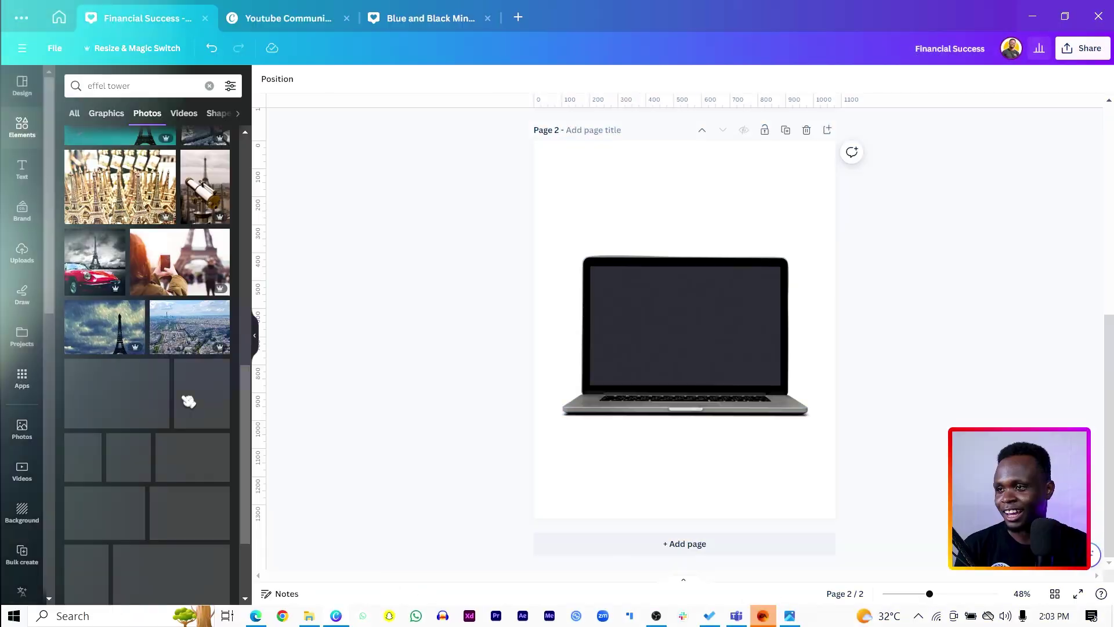
scroll(187, 397, "up", 4)
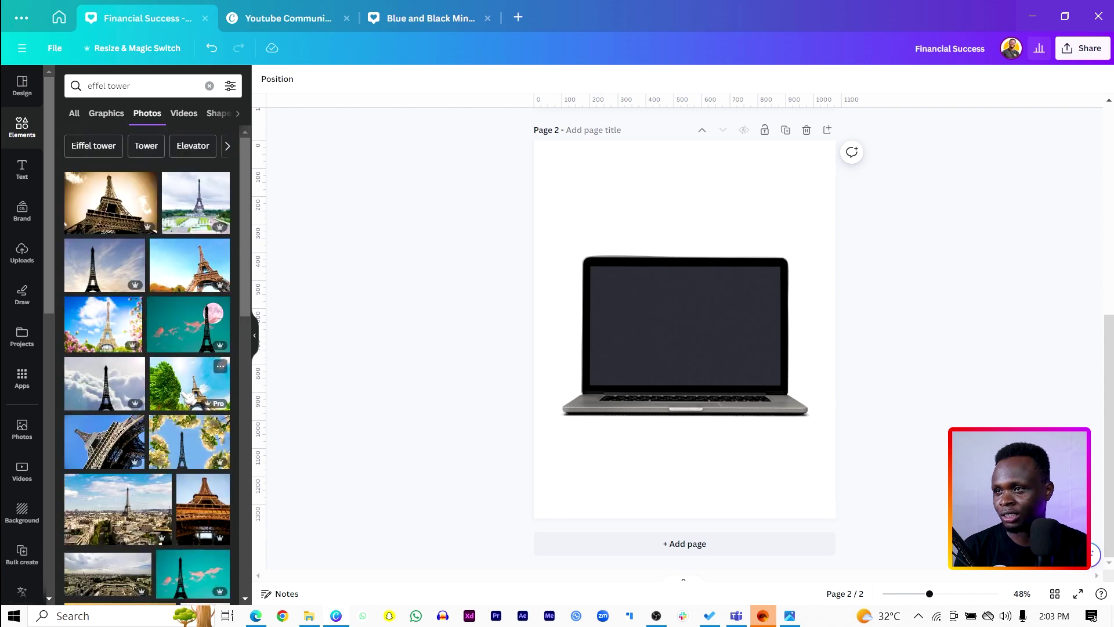
scroll(189, 399, "down", 10)
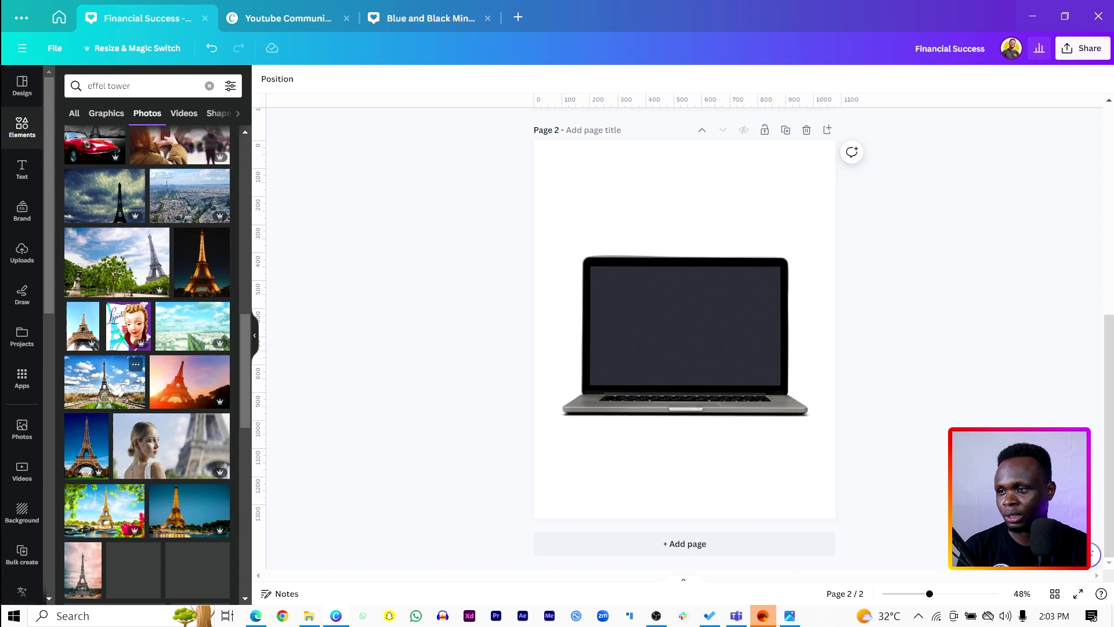
- Add the tree-framed Eiffel Tower photo and widen it to fill the laptop screen
scroll(112, 406, "down", 6)
left_click(176, 496)
mouse_move(707, 343)
left_mouse_down()
mouse_move(691, 299)
mouse_move(677, 295)
mouse_move(713, 353)
mouse_move(690, 334)
left_mouse_up()
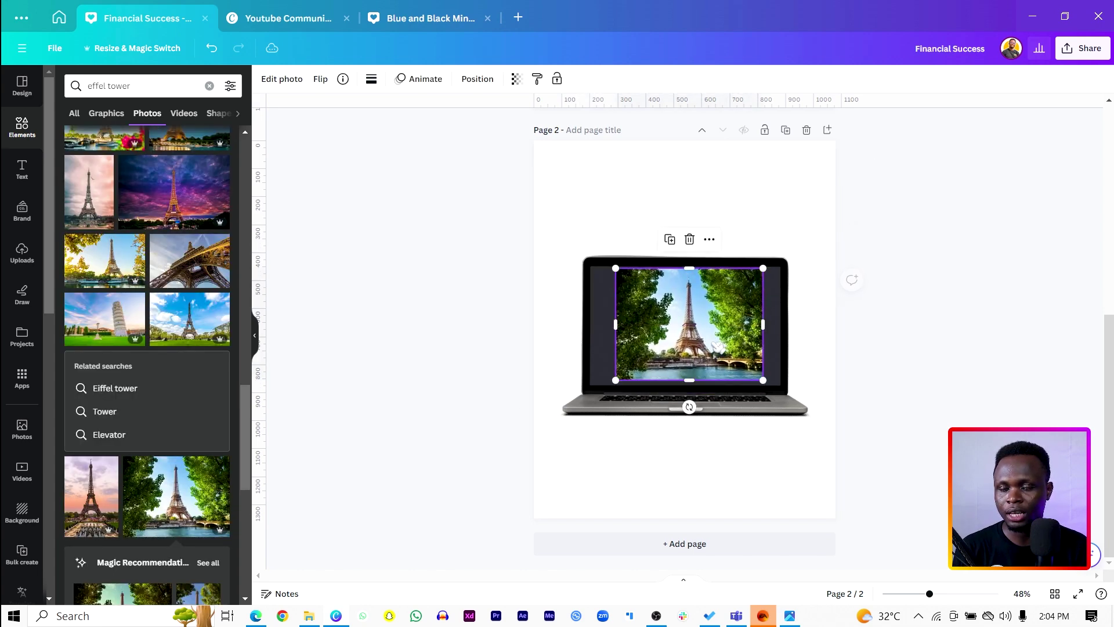
scroll(690, 334, "up", 3)
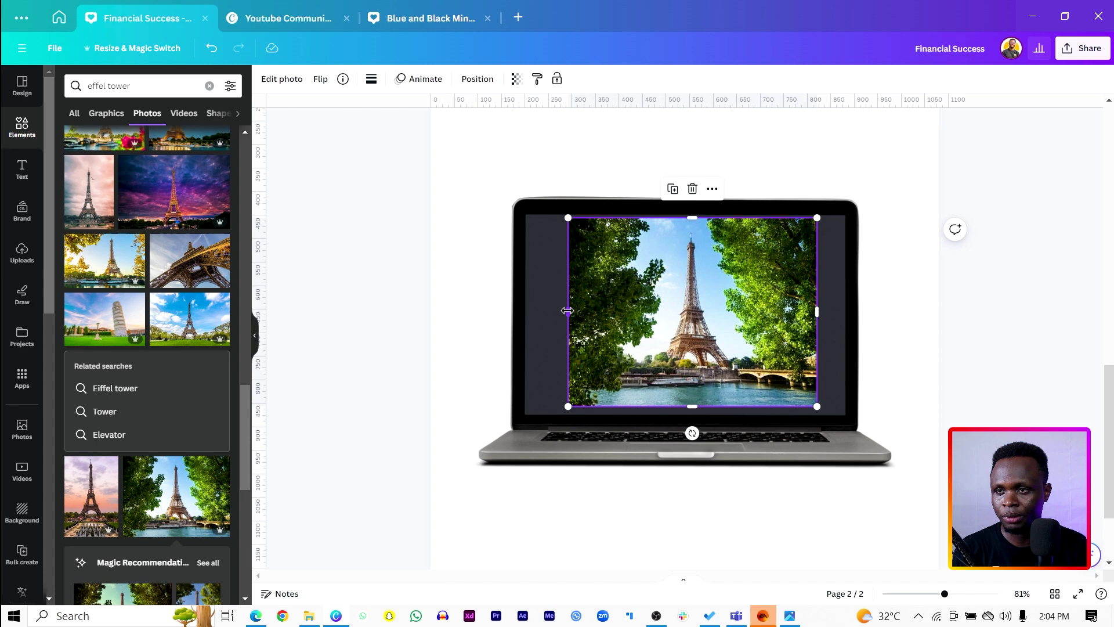
left_click_drag(567, 310, 523, 311)
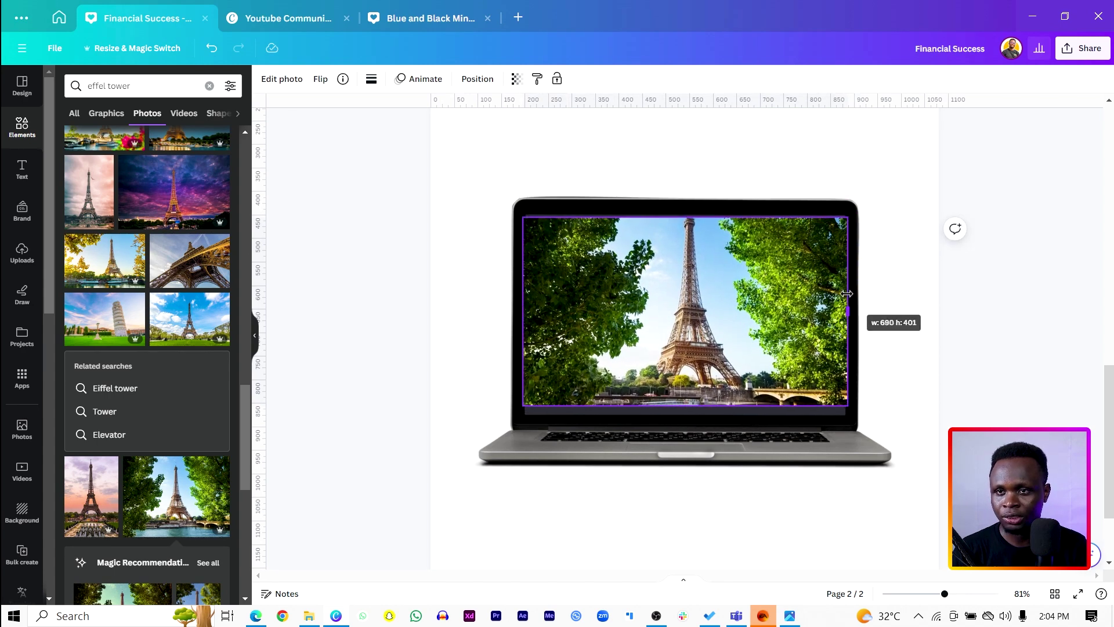
left_click_drag(797, 308, 780, 405)
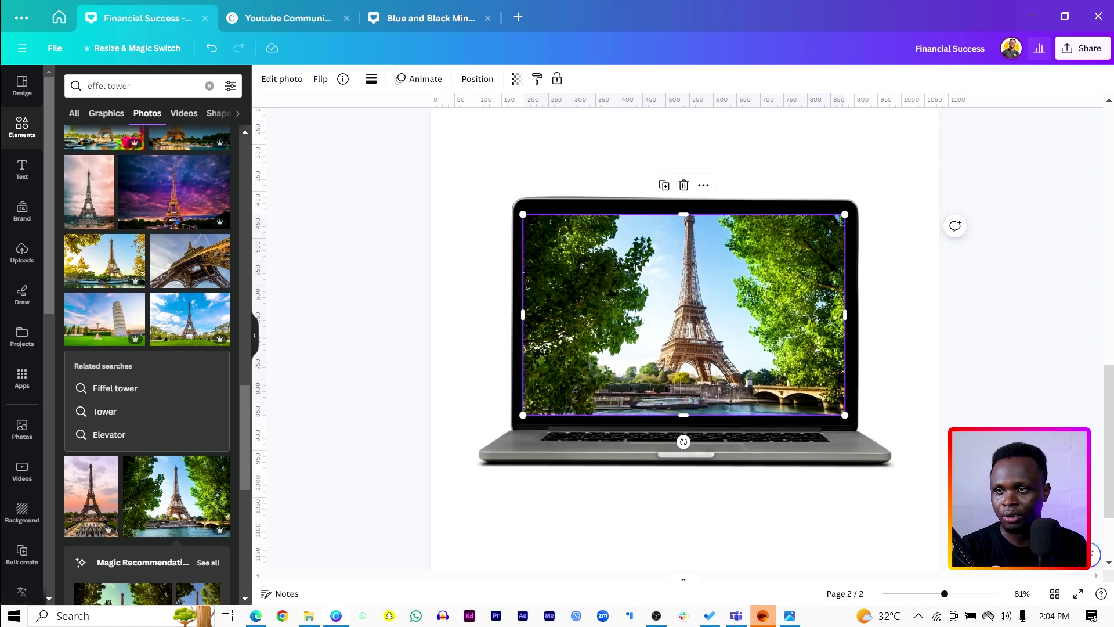
- Crop the Eiffel Tower photo, enlarging and repositioning it inside the crop frame
double_click(560, 251)
left_click_drag(524, 182, 322, 64)
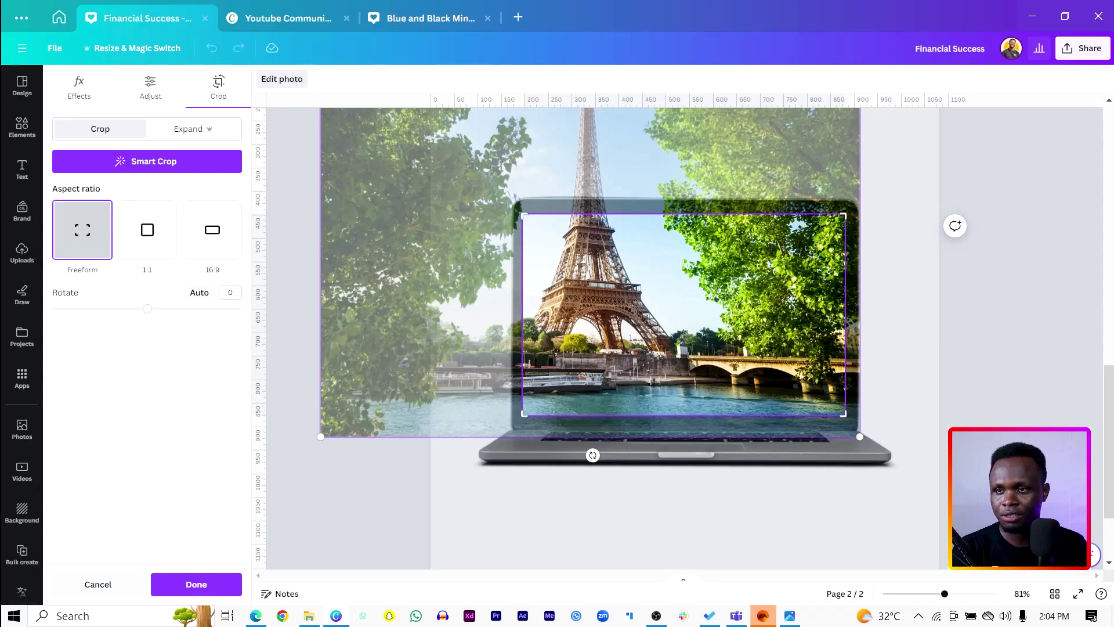
left_click_drag(522, 290, 606, 302)
left_click_drag(694, 286, 700, 300)
left_click(647, 540)
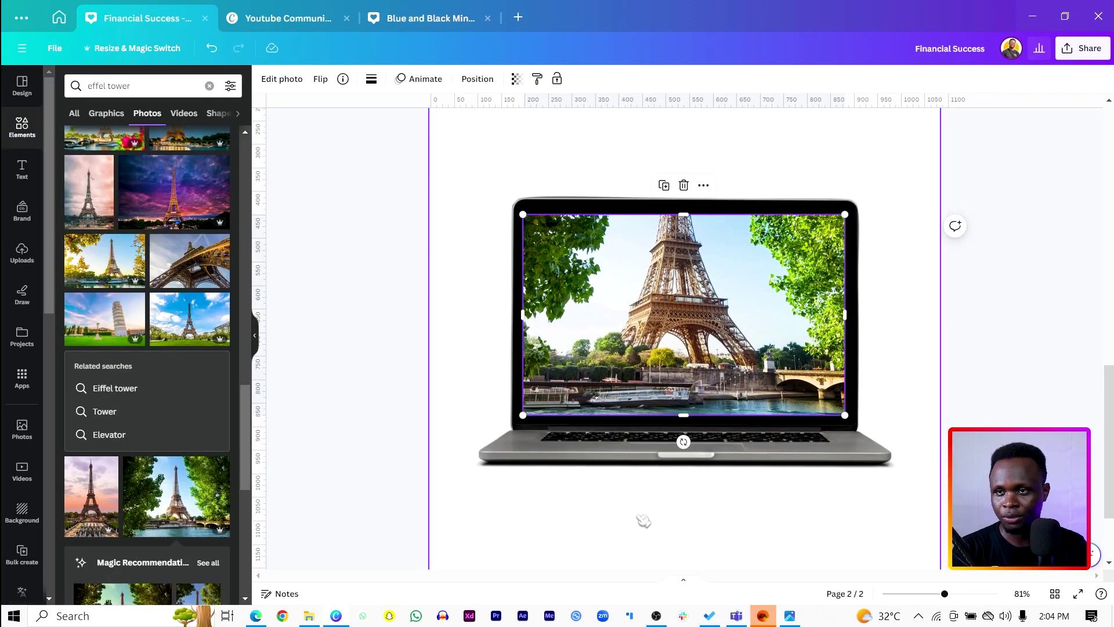
- Nudge the photo into place and stretch its top well above the laptop
scroll(686, 435, "down", 3)
left_click_drag(741, 382, 747, 387)
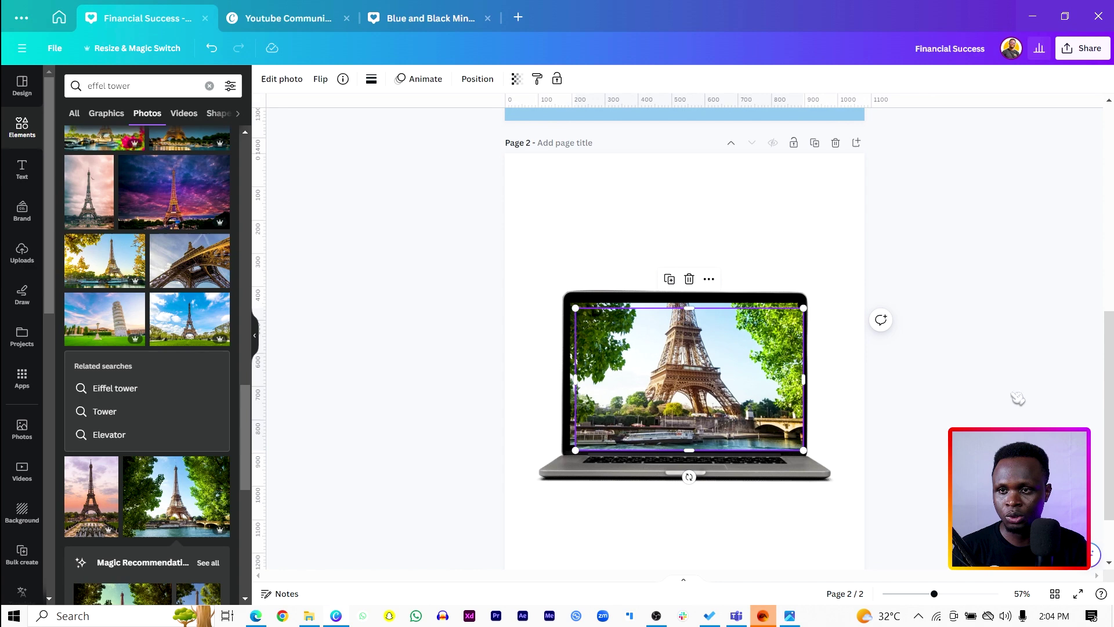
scroll(1109, 409, "down", 1)
left_click_drag(671, 371, 666, 366)
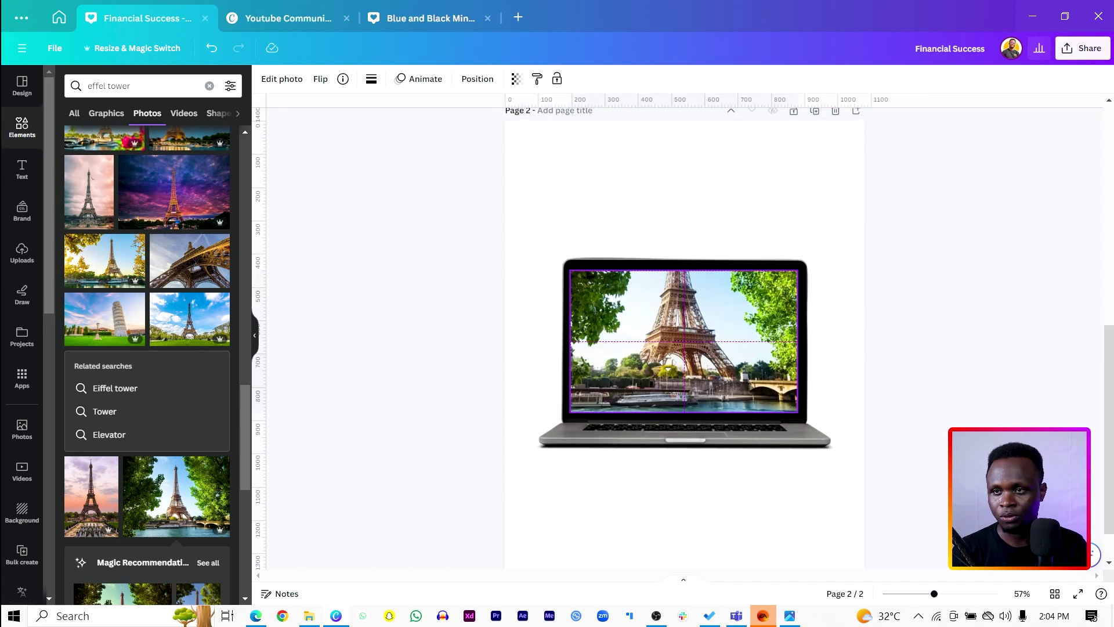
left_click_drag(673, 258, 669, 190)
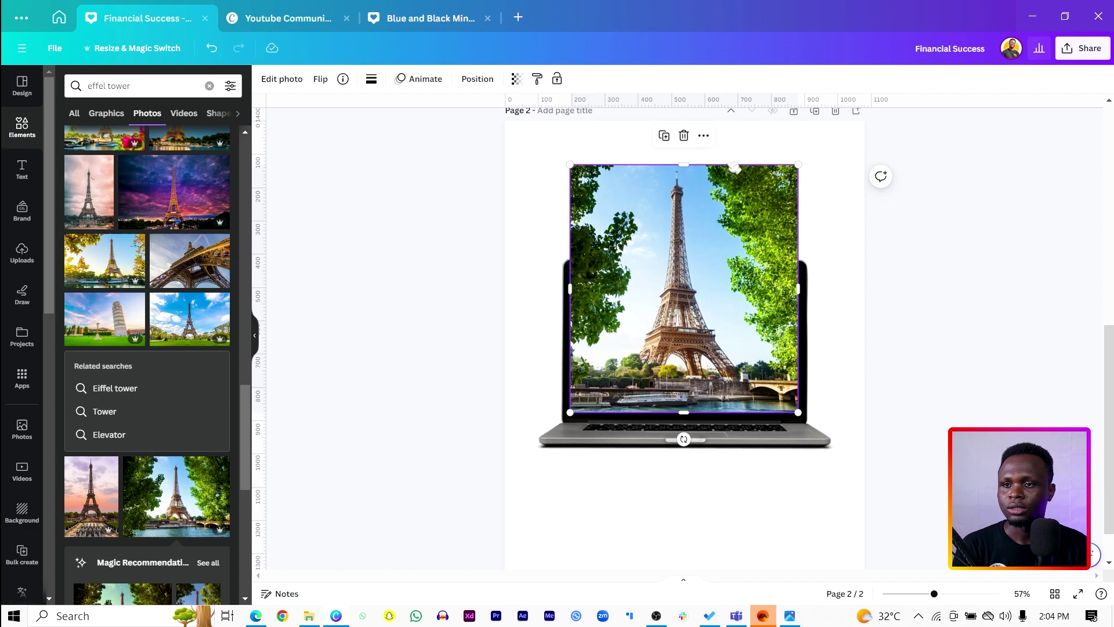
- Remove the Eiffel photo's background and hand-erase the trees and sky above the laptop
left_click(288, 84)
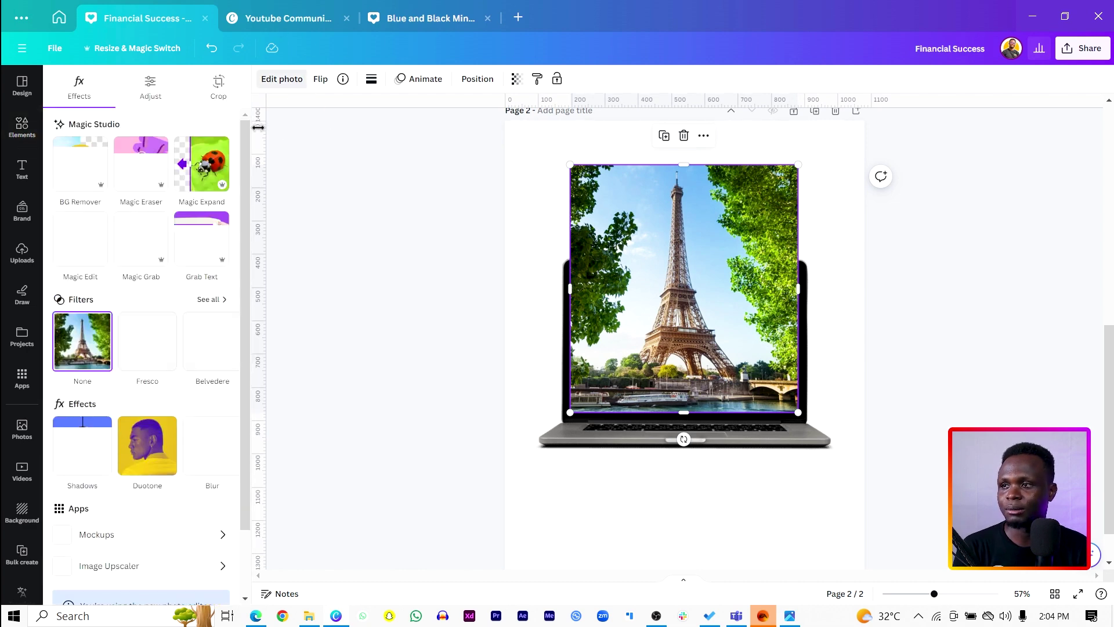
left_click(74, 169)
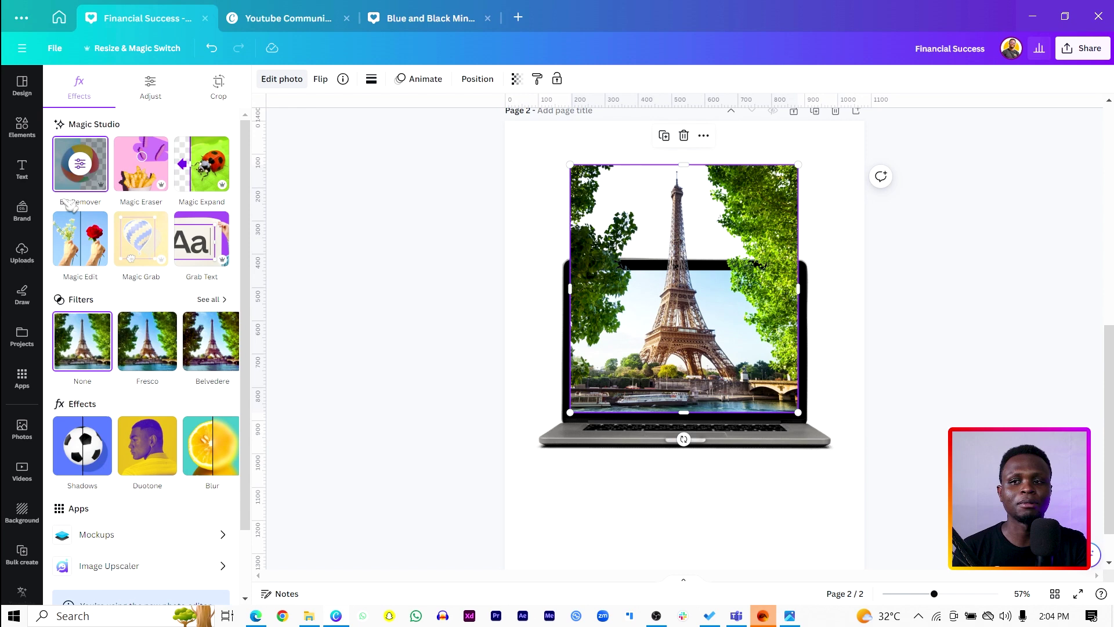
left_click(83, 176)
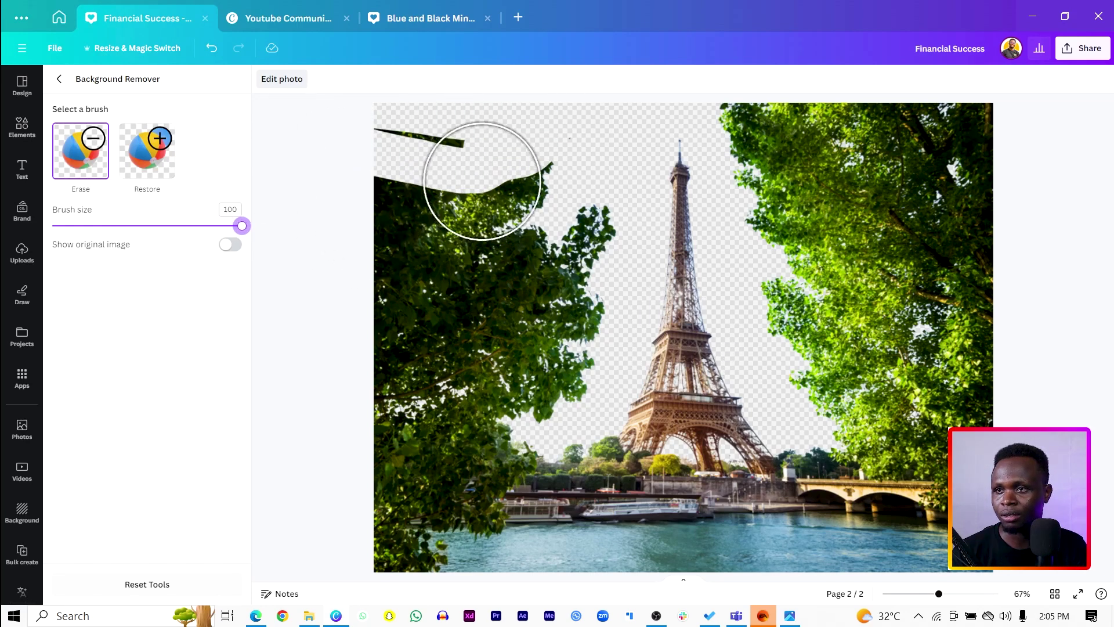
mouse_move(388, 147)
left_mouse_down()
mouse_move(387, 174)
mouse_move(522, 205)
mouse_move(551, 238)
left_mouse_up()
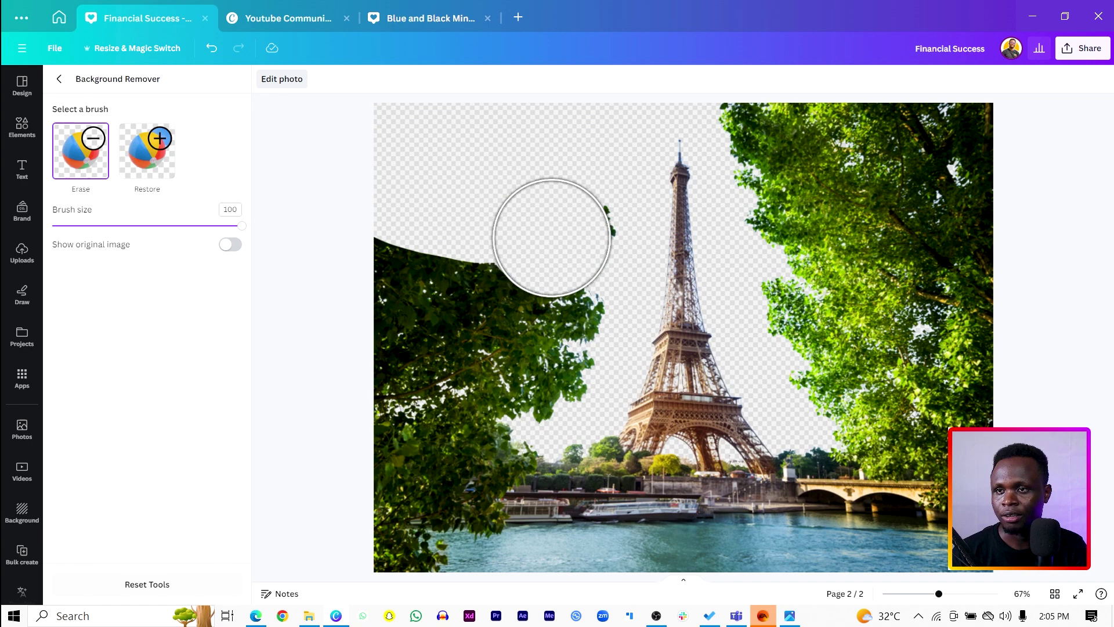
mouse_move(524, 282)
left_mouse_down()
mouse_move(474, 272)
mouse_move(415, 292)
mouse_move(470, 327)
left_mouse_up()
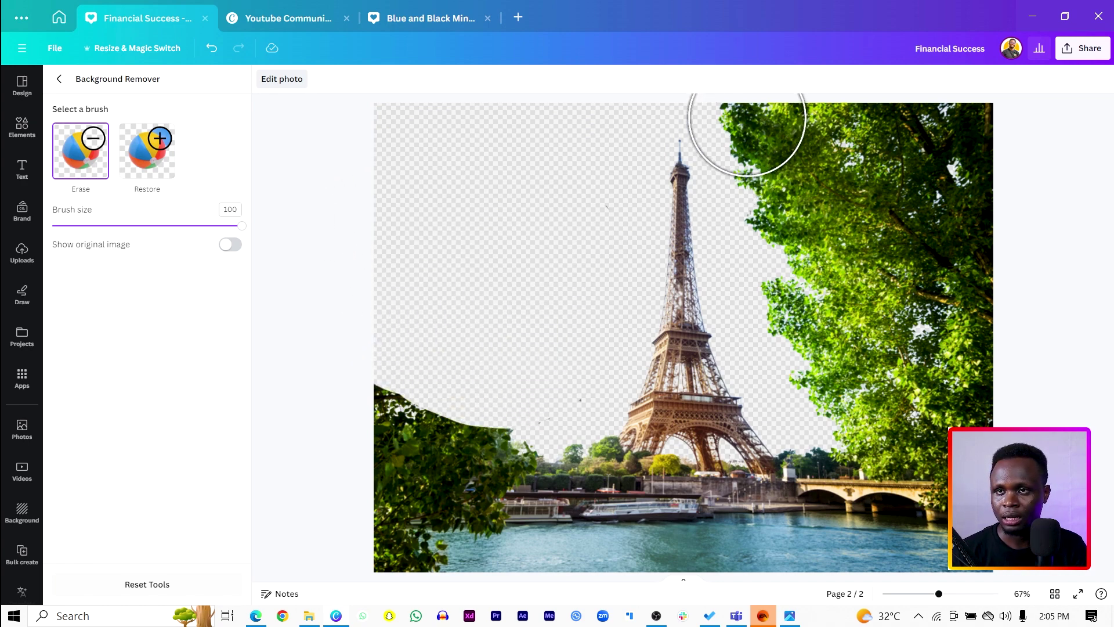
mouse_move(748, 117)
left_mouse_down()
mouse_move(796, 248)
mouse_move(920, 258)
left_mouse_up()
left_click_drag(999, 231, 860, 140)
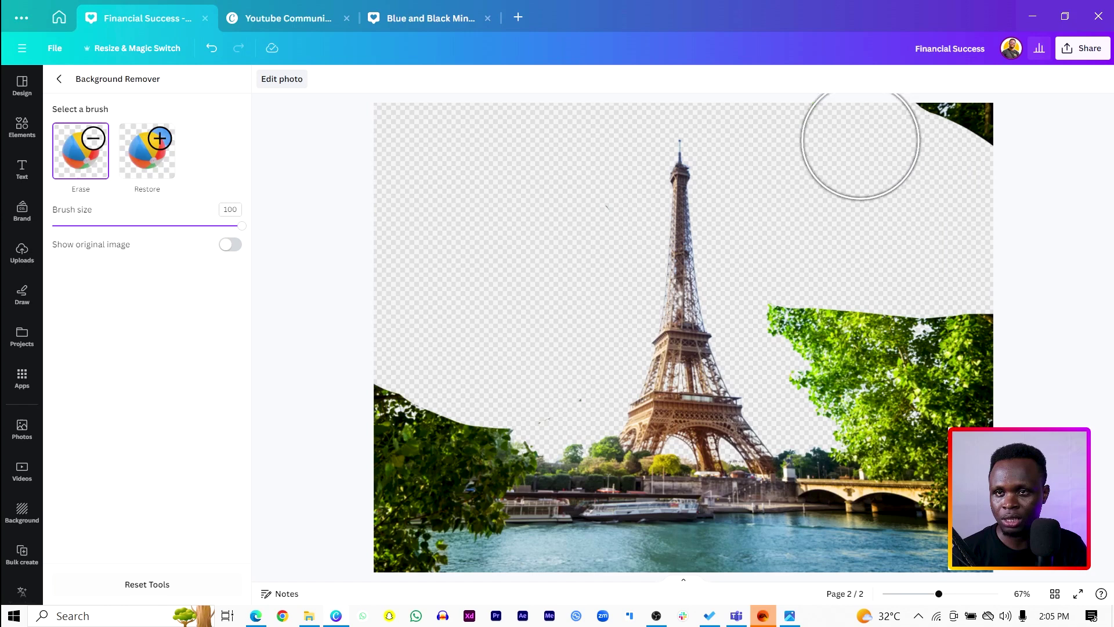
mouse_move(911, 254)
left_mouse_down()
mouse_move(825, 325)
mouse_move(993, 333)
left_mouse_up()
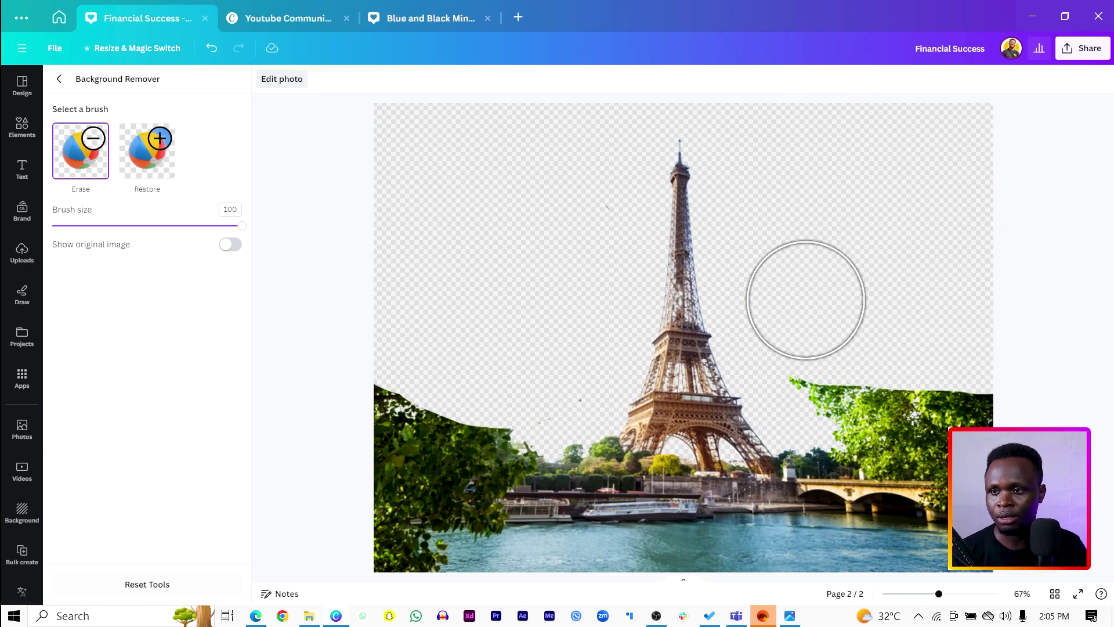
key("Escape")
key("Escape")
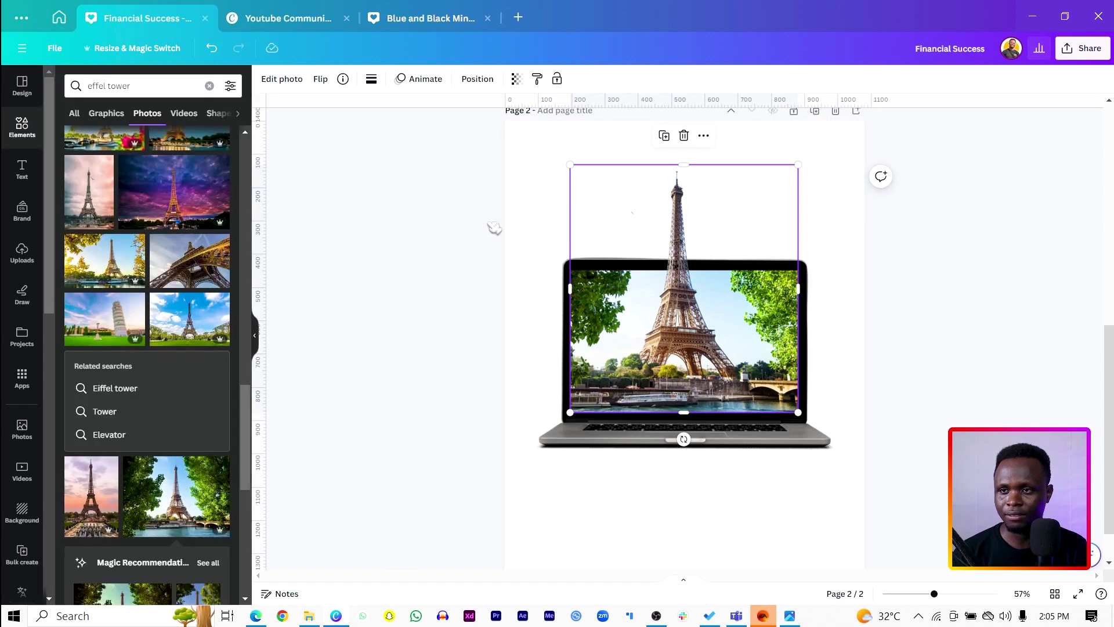
- Move the laptop and tower composition lower on the page and deselect it
left_click_drag(465, 167, 772, 382)
scroll(772, 350, "down", 1)
left_click(650, 485)
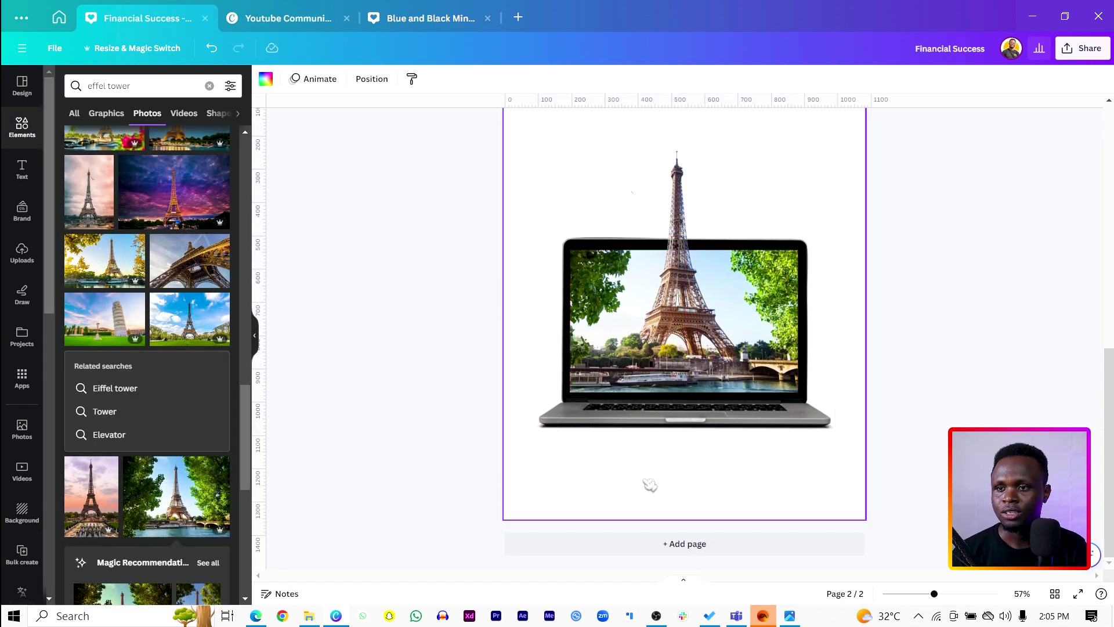
left_click_drag(1110, 482, 1109, 462)
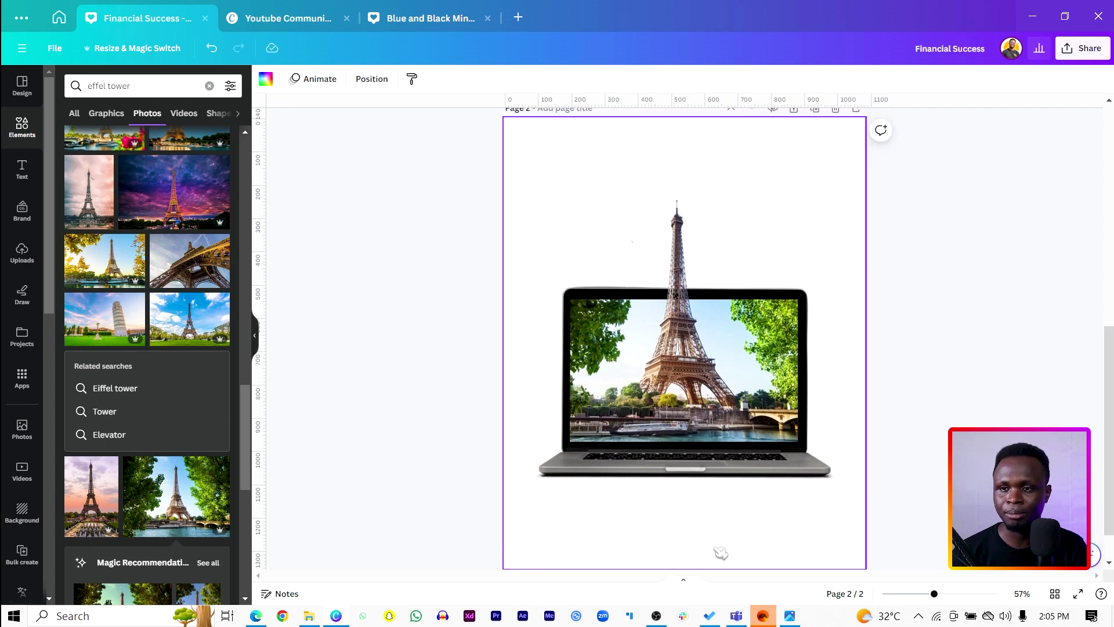
- Add a rectangle stretched across the page bottom and send it behind the laptop
key("r")
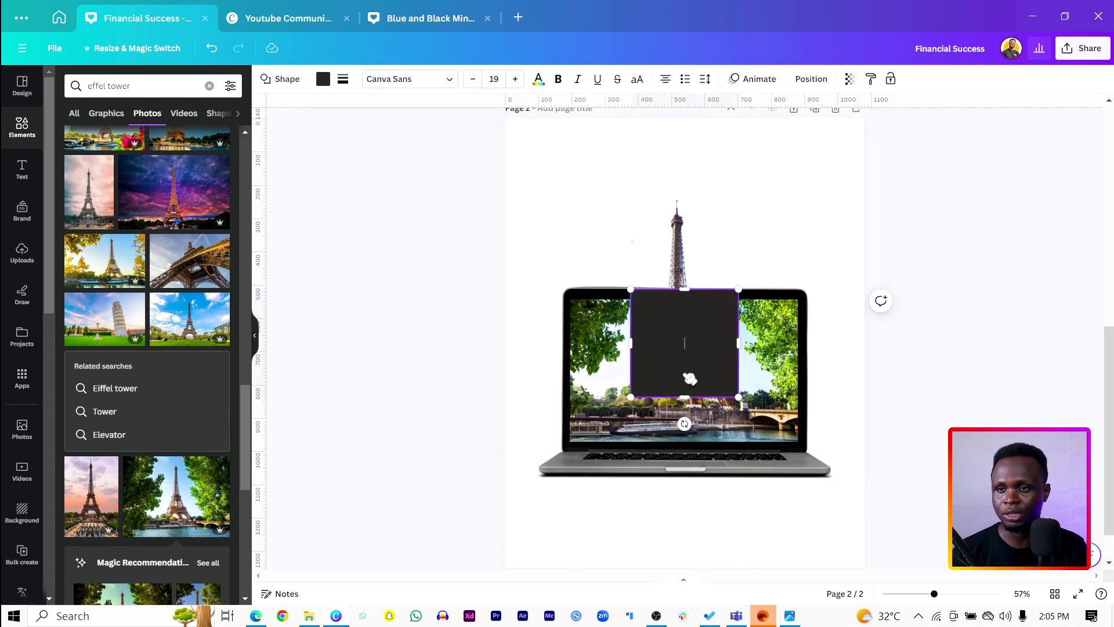
left_click_drag(628, 346, 560, 347)
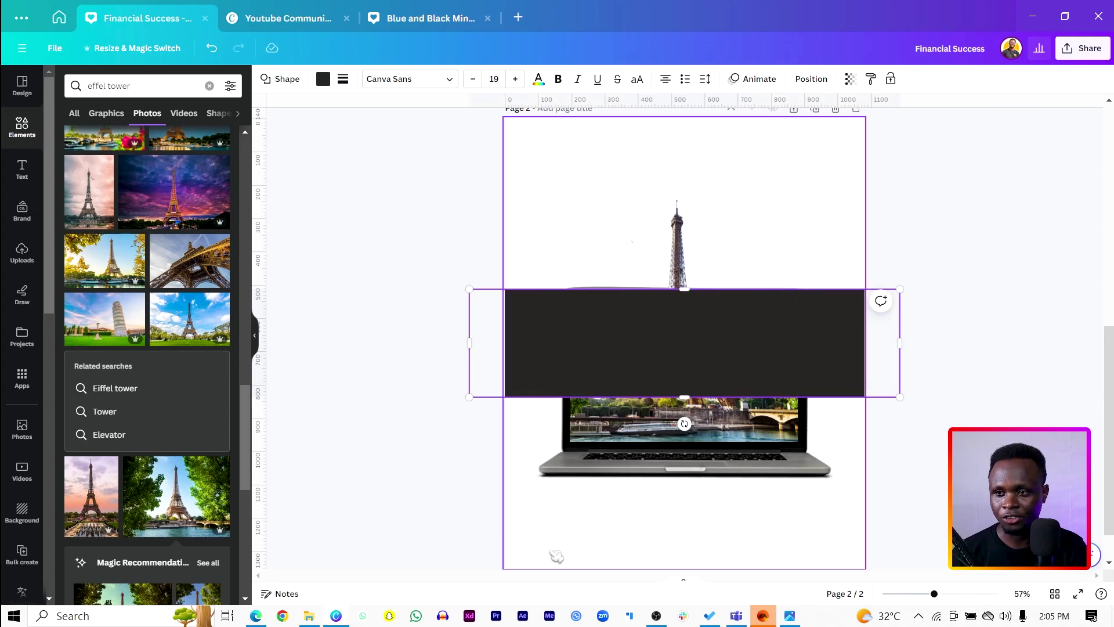
left_click_drag(511, 521, 517, 530)
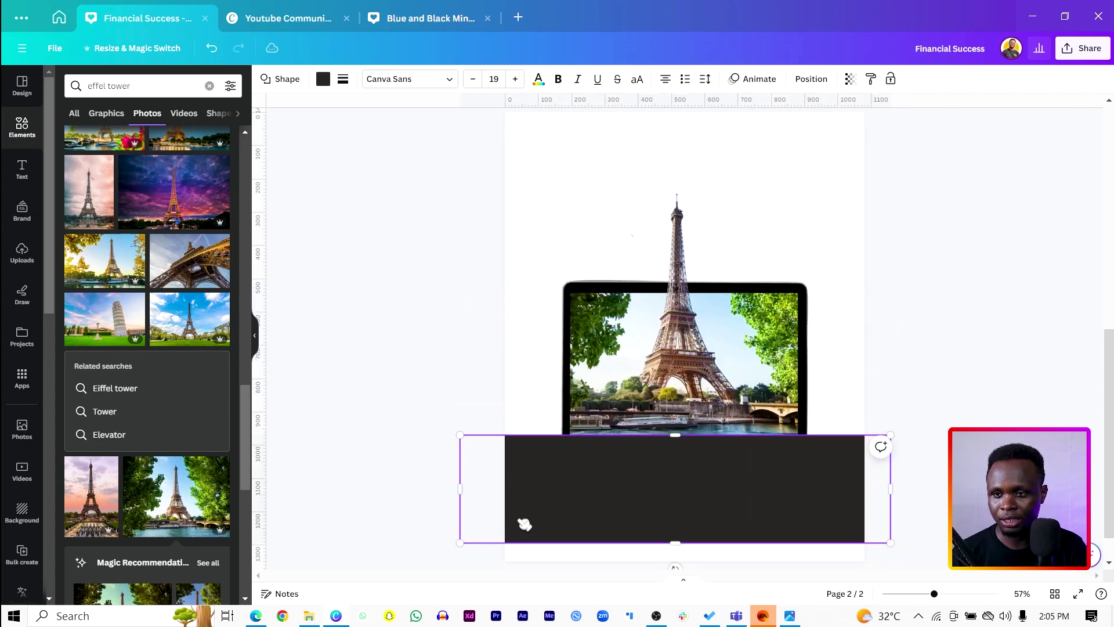
scroll(522, 527, "down", 1)
left_click_drag(580, 502, 579, 524)
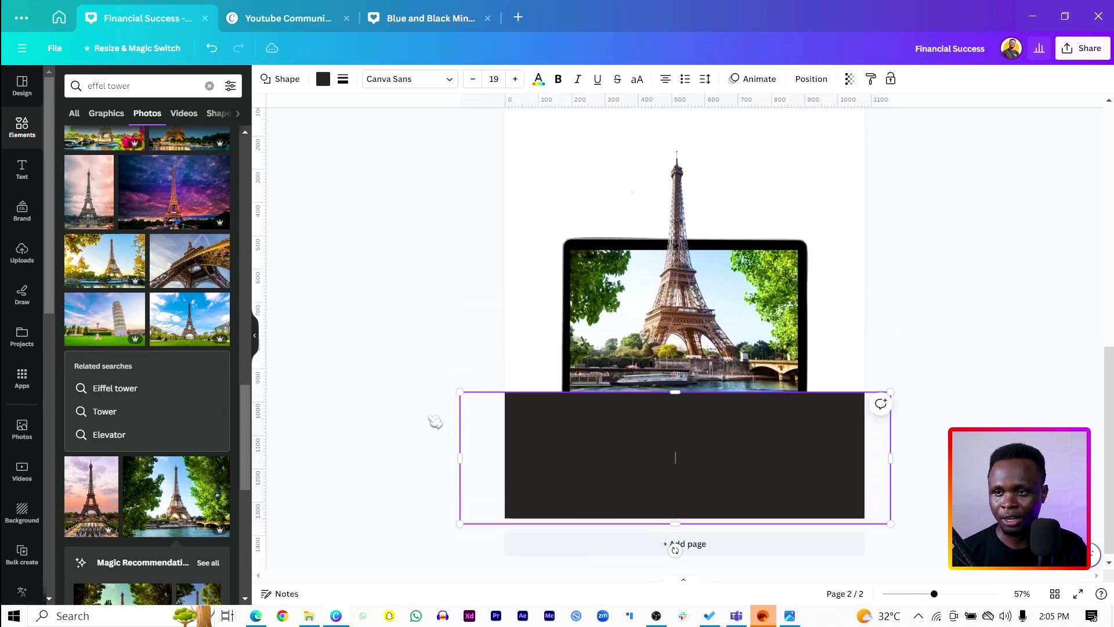
right_click(592, 455)
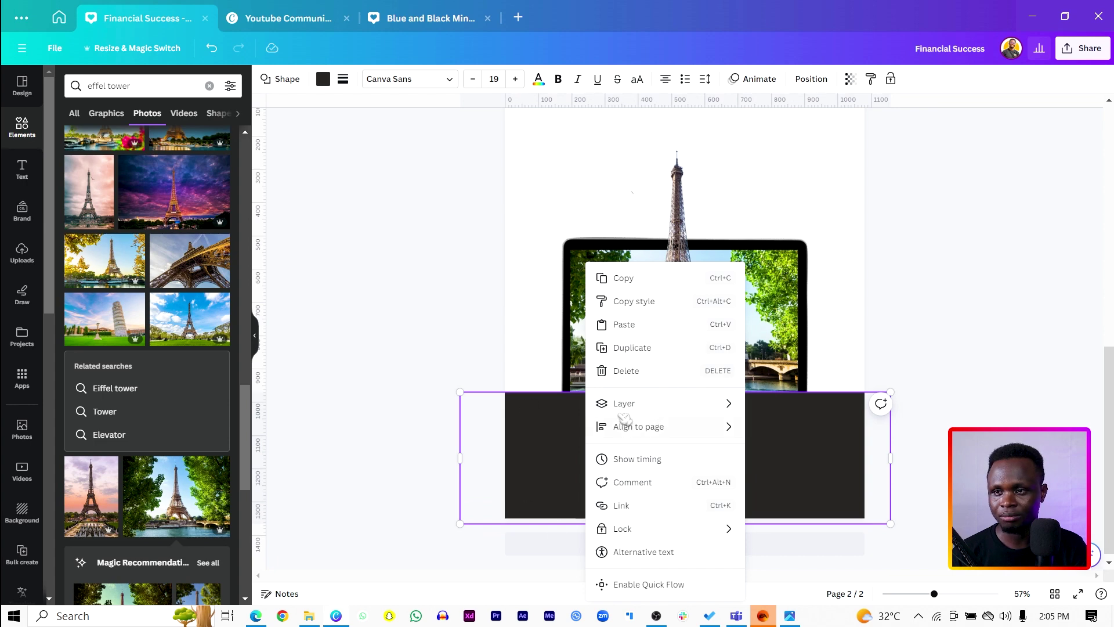
mouse_move(668, 403)
left_click(774, 508)
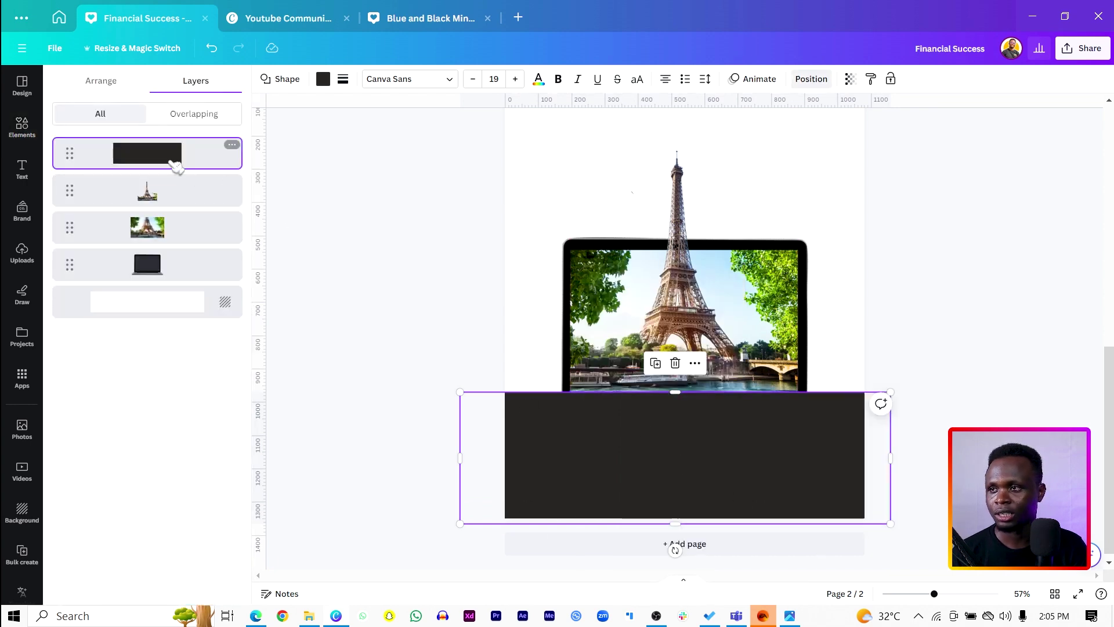
left_click_drag(176, 166, 177, 205)
left_click(539, 454)
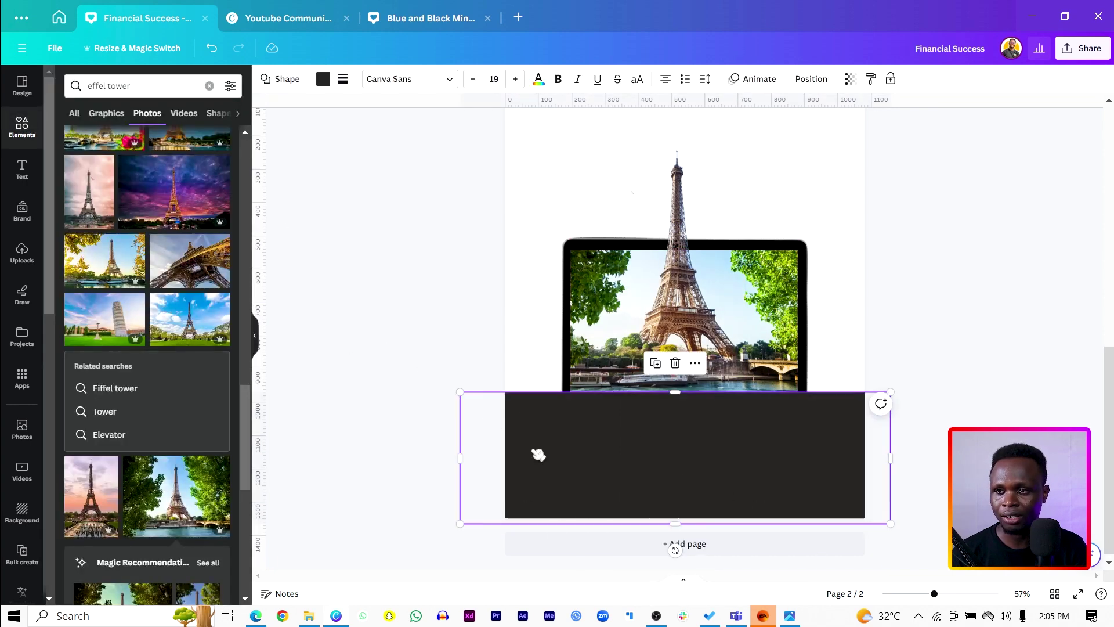
key("ctrl+bracketleft")
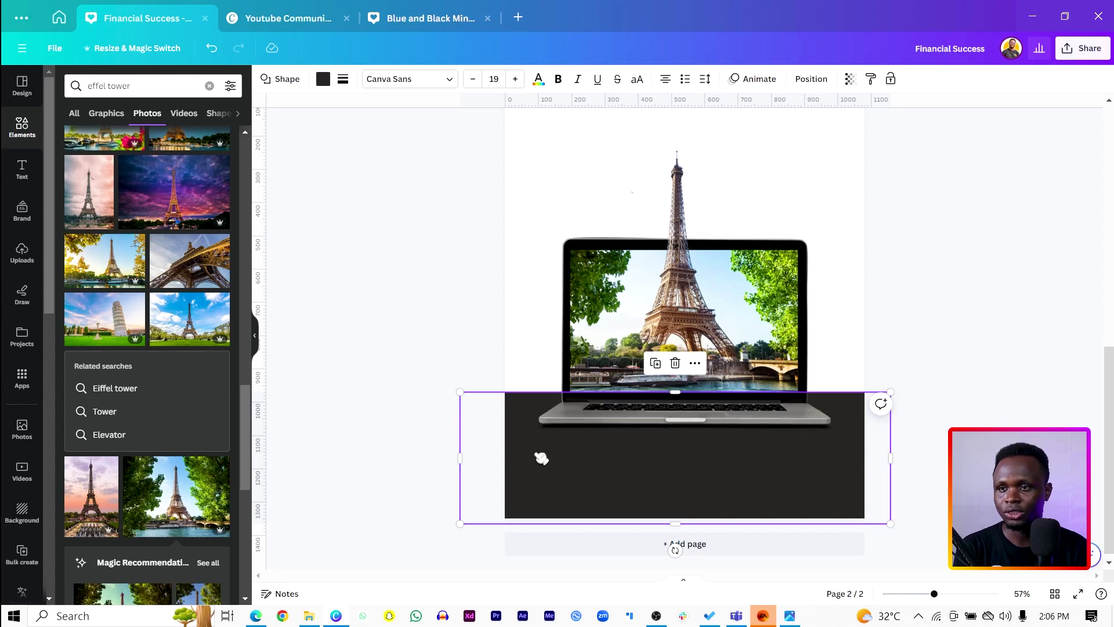
left_click_drag(517, 393, 518, 400)
- Make the page background pale blue and the bottom band a deeper blue
left_click(523, 325)
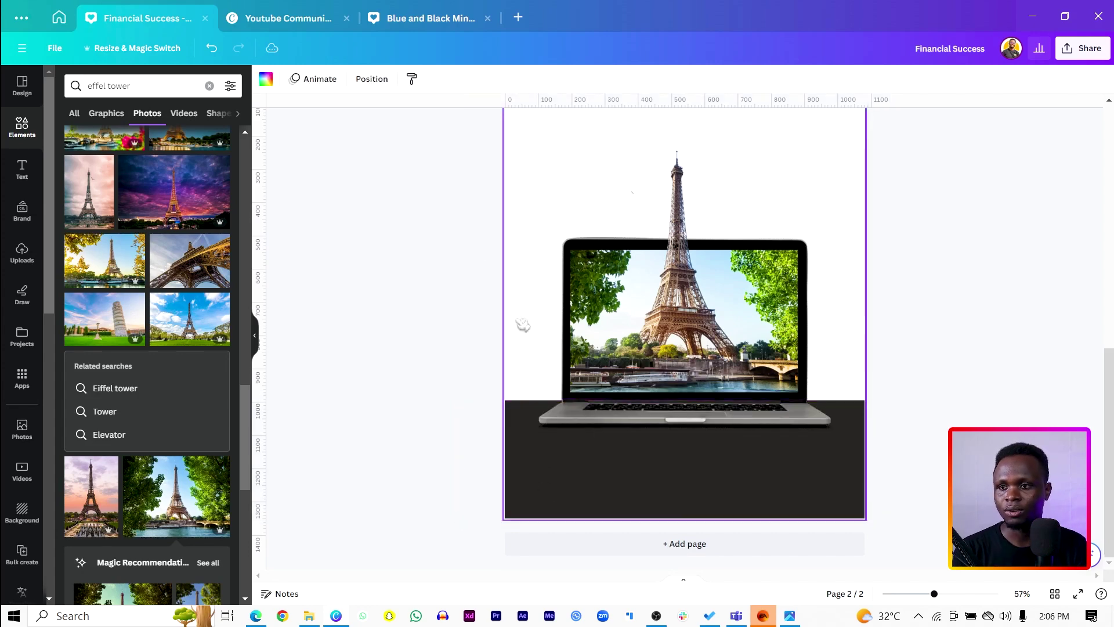
left_click(266, 79)
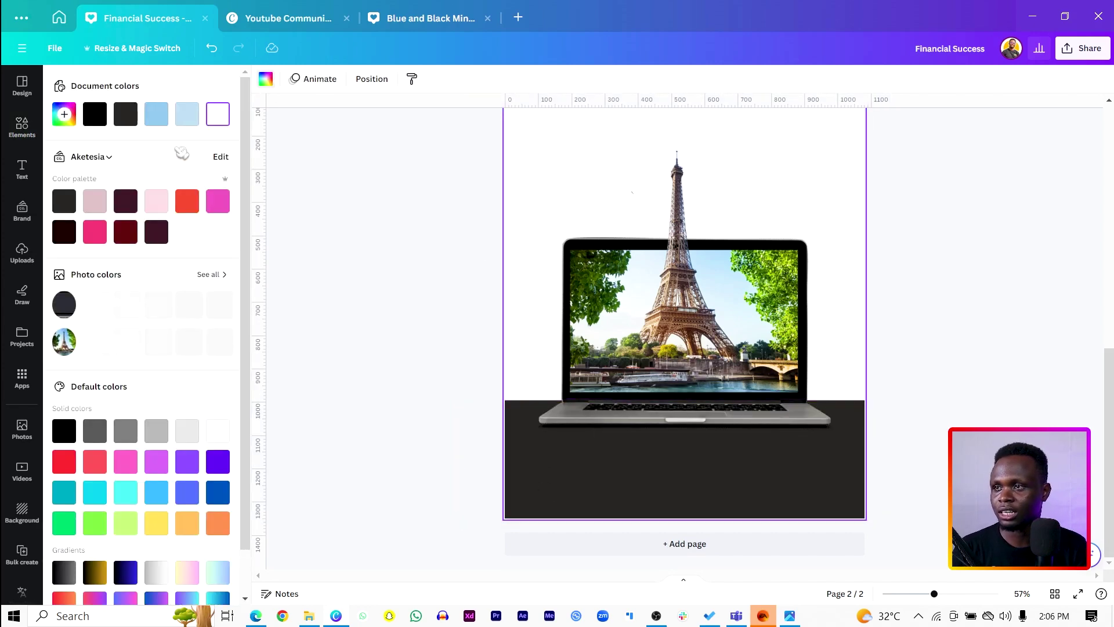
left_click(156, 114)
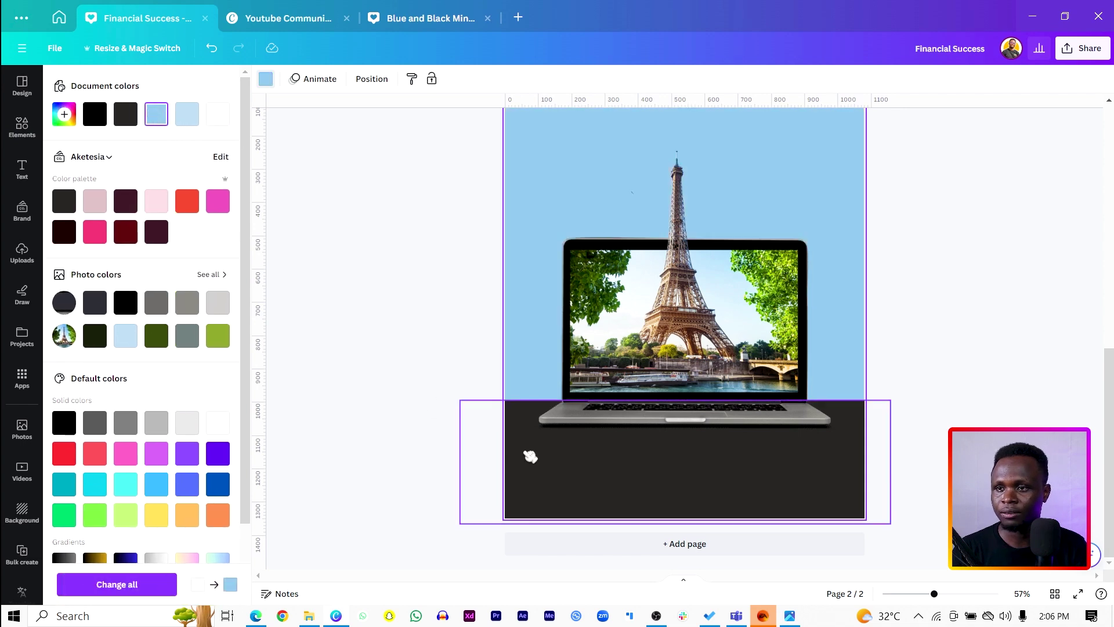
left_click(551, 468)
left_click(219, 114)
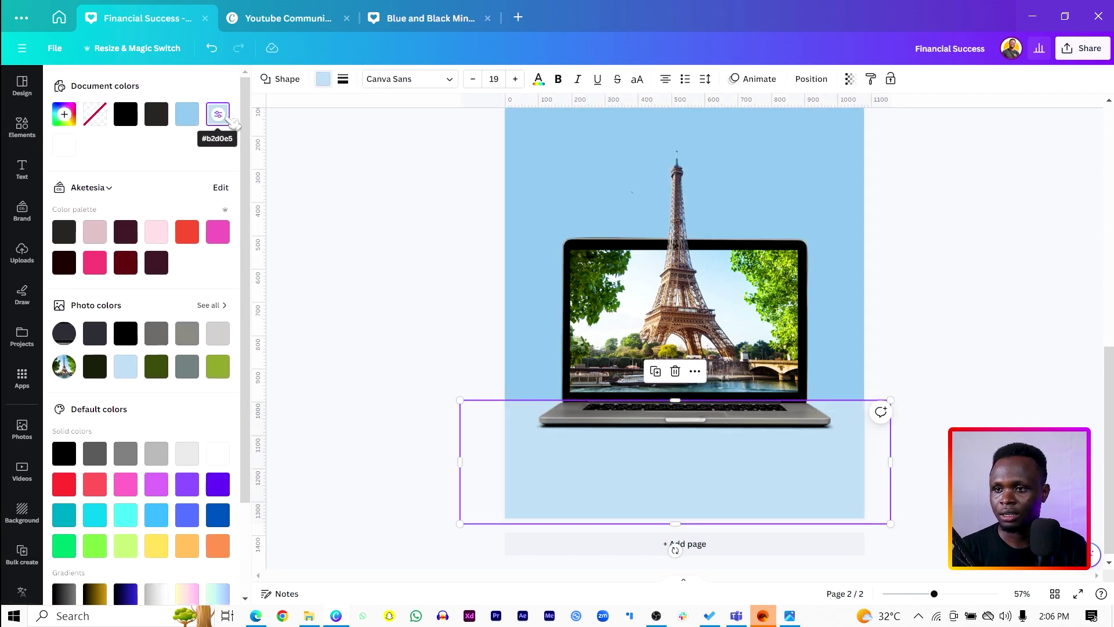
left_click(187, 115)
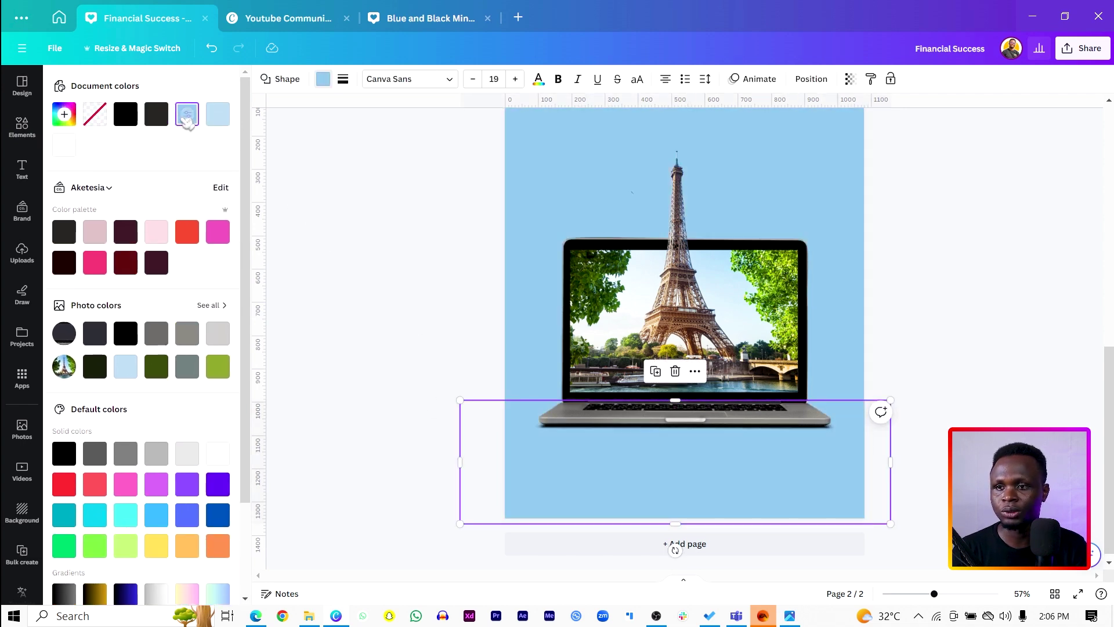
left_click(565, 146)
left_click(187, 116)
left_click(345, 222)
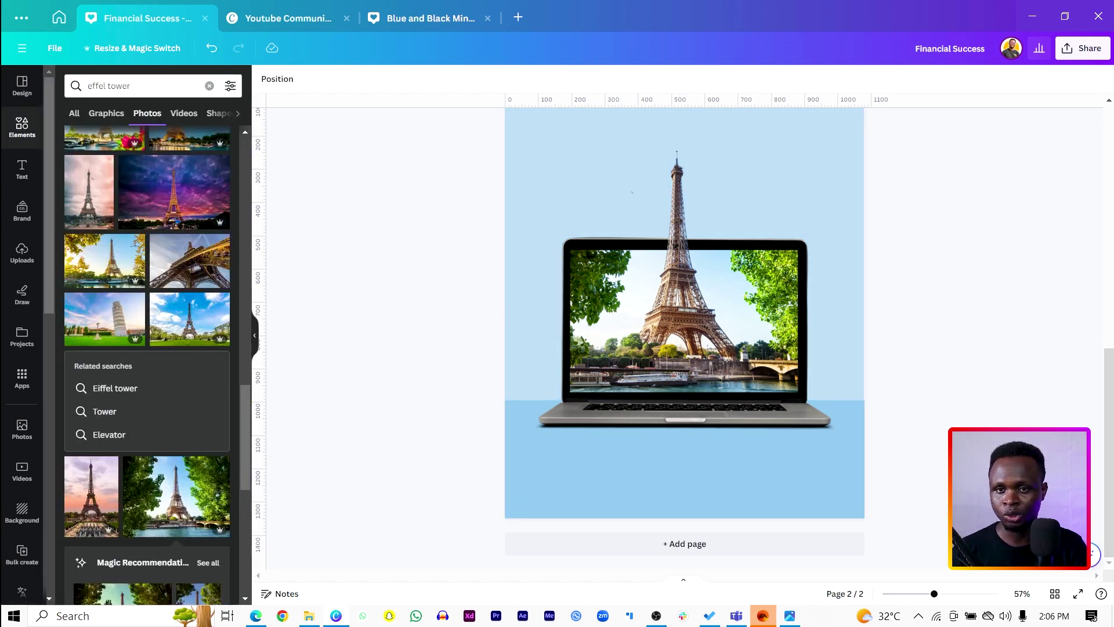
left_click_drag(1111, 467, 1111, 440)
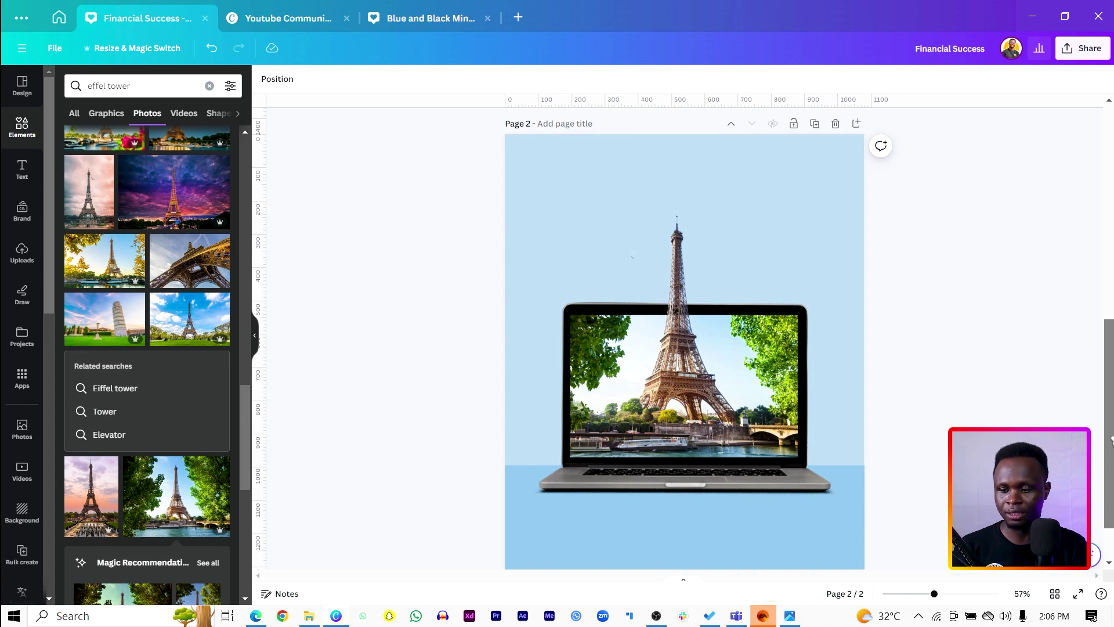
- Add a cloud from a 'clouds' search, then duplicate and arrange three clouds around the tower
left_click(159, 92)
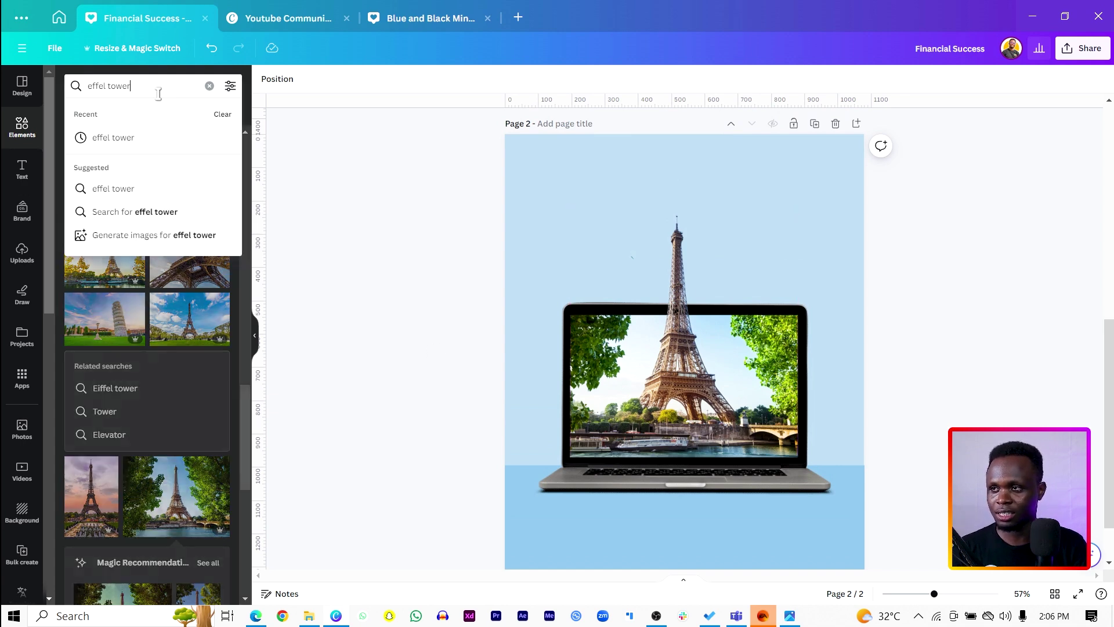
type("clouds")
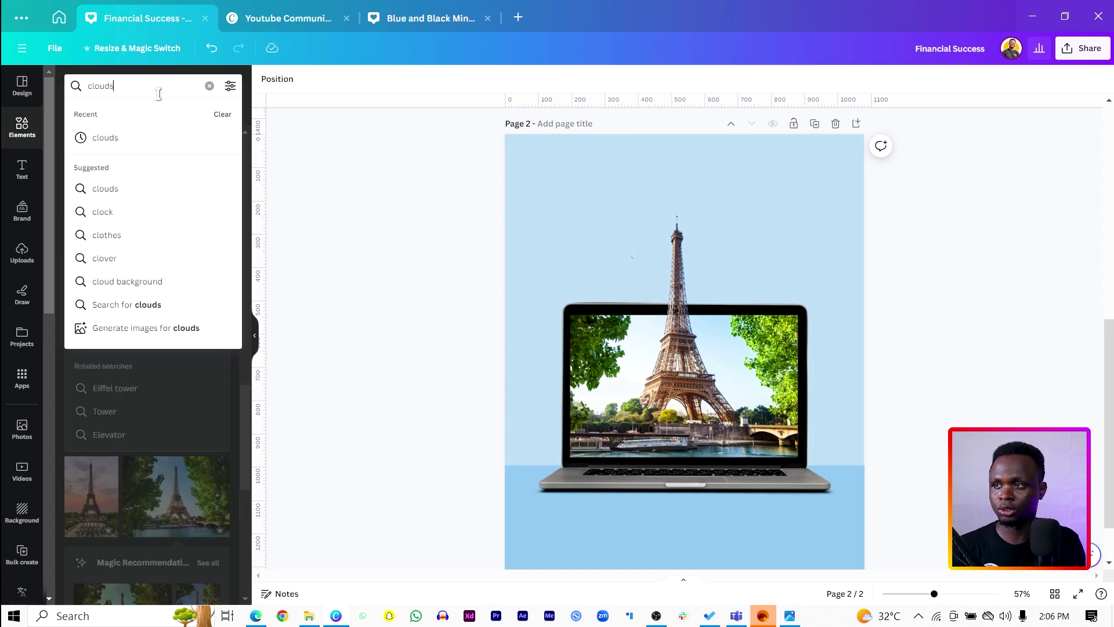
key("Return")
left_click(102, 192)
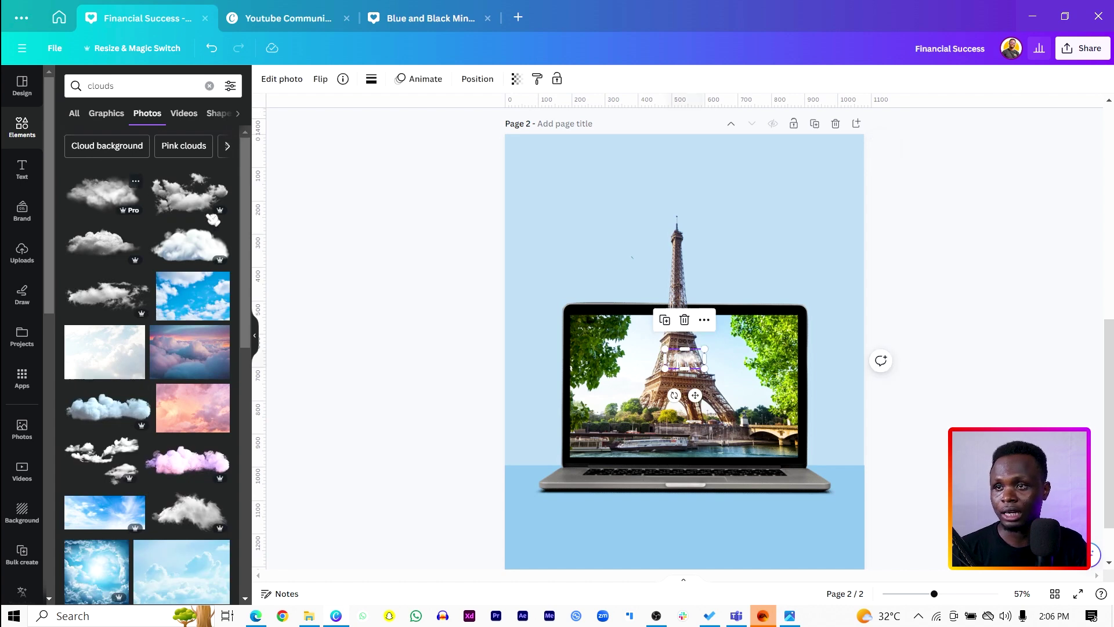
left_click_drag(660, 351, 622, 257)
key("ctrl+d")
left_click_drag(802, 251, 710, 238)
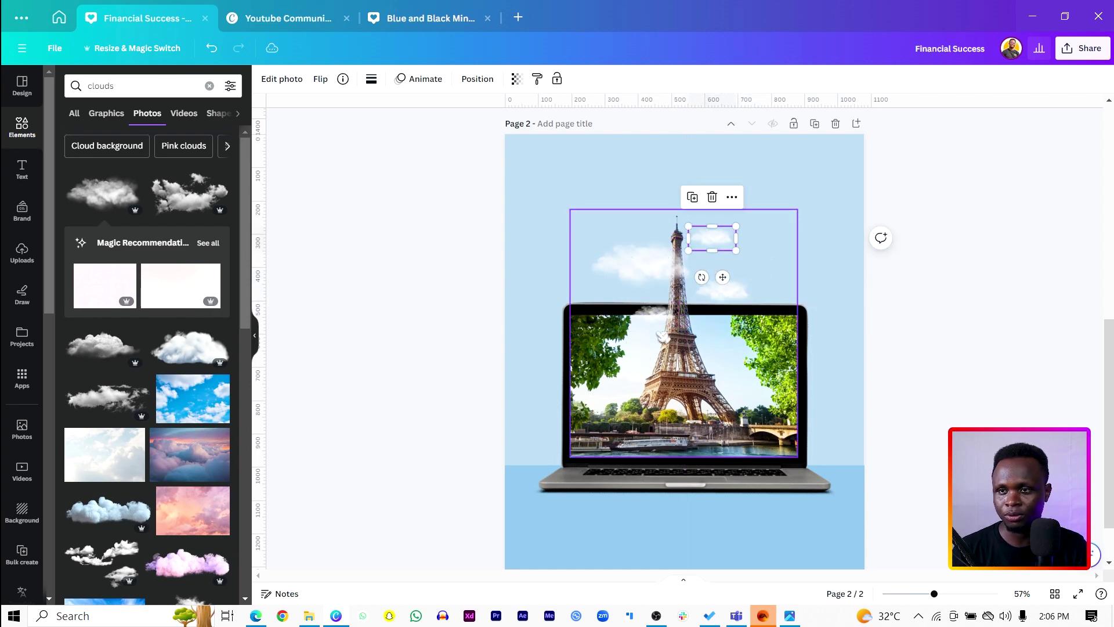
left_click_drag(655, 311, 657, 292)
left_click(476, 246)
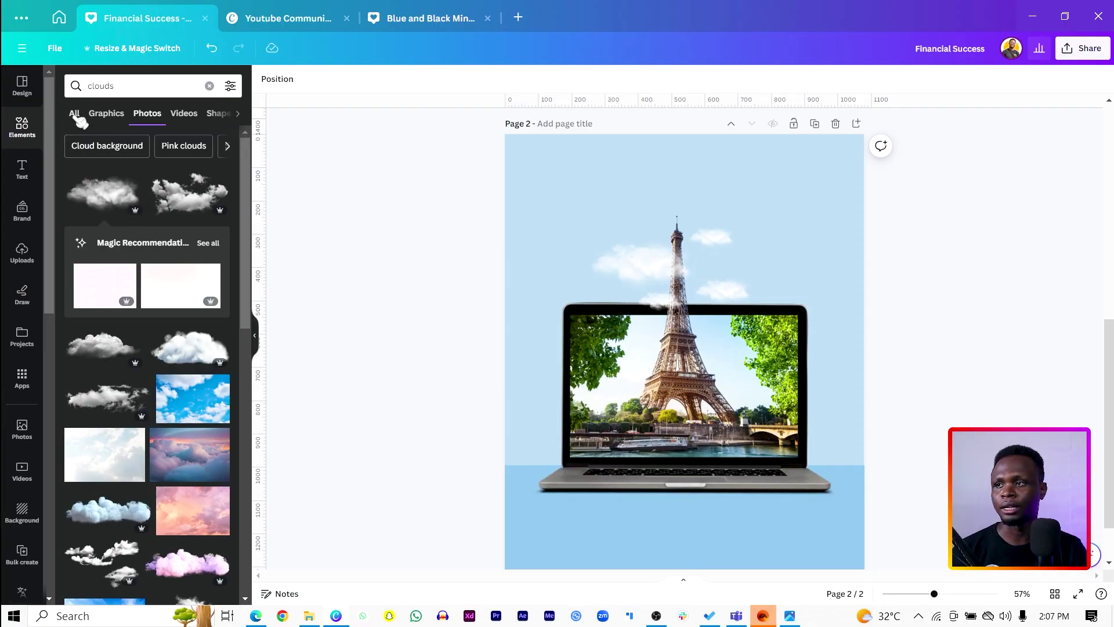
- Add a plane from a 'plane' search beside the tower's tip, then shift the whole scene slightly down
left_click_drag(112, 87, 101, 87)
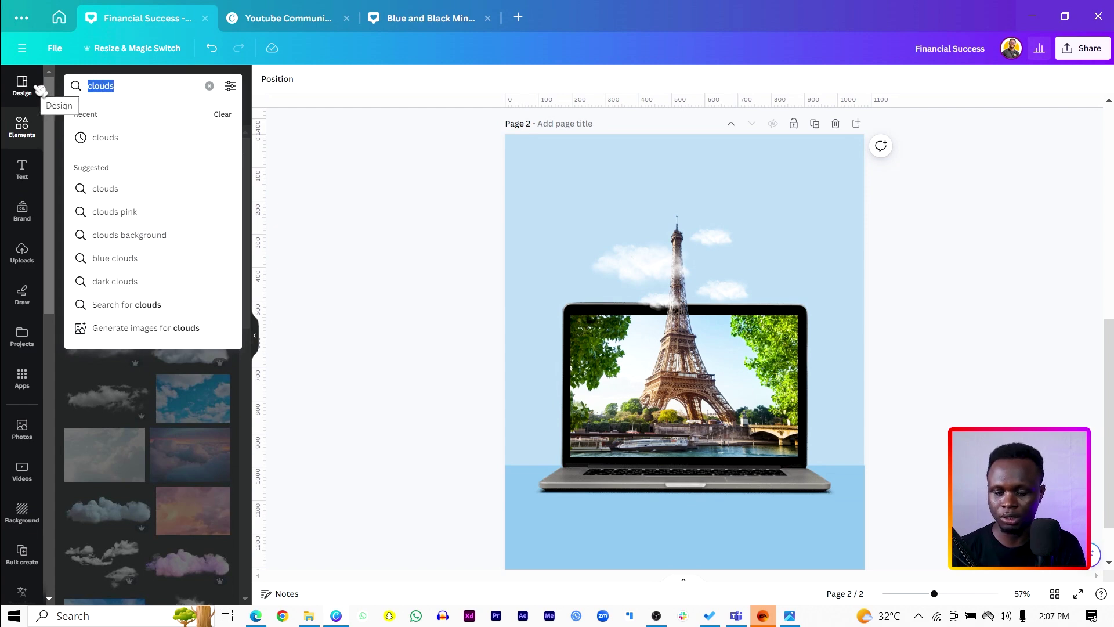
type("plane")
key("Return")
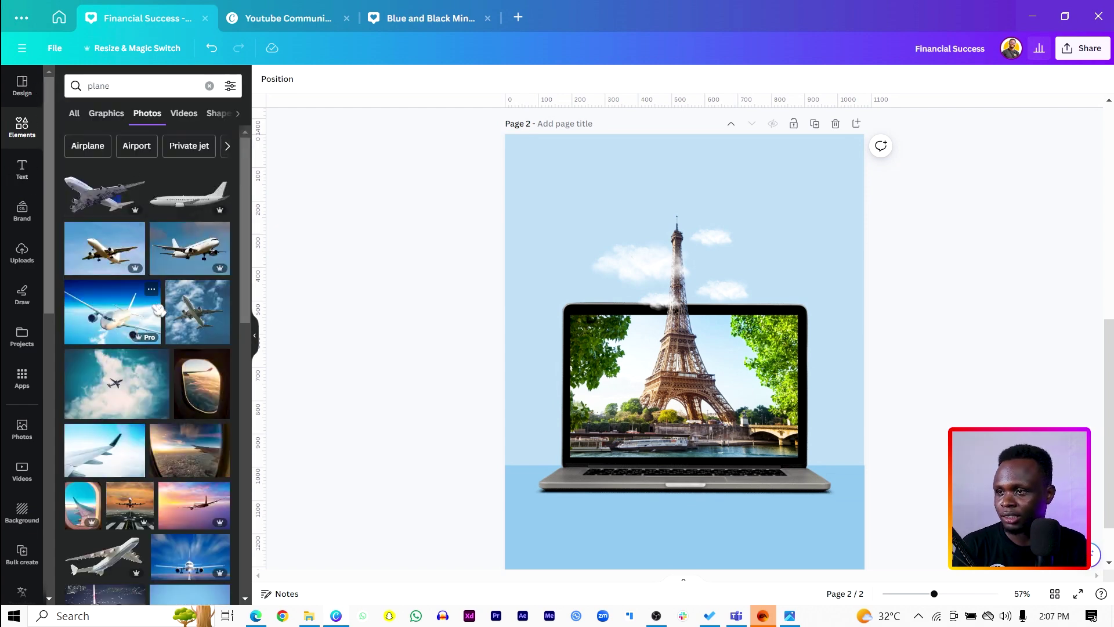
left_click(105, 195)
left_click_drag(725, 294, 649, 269)
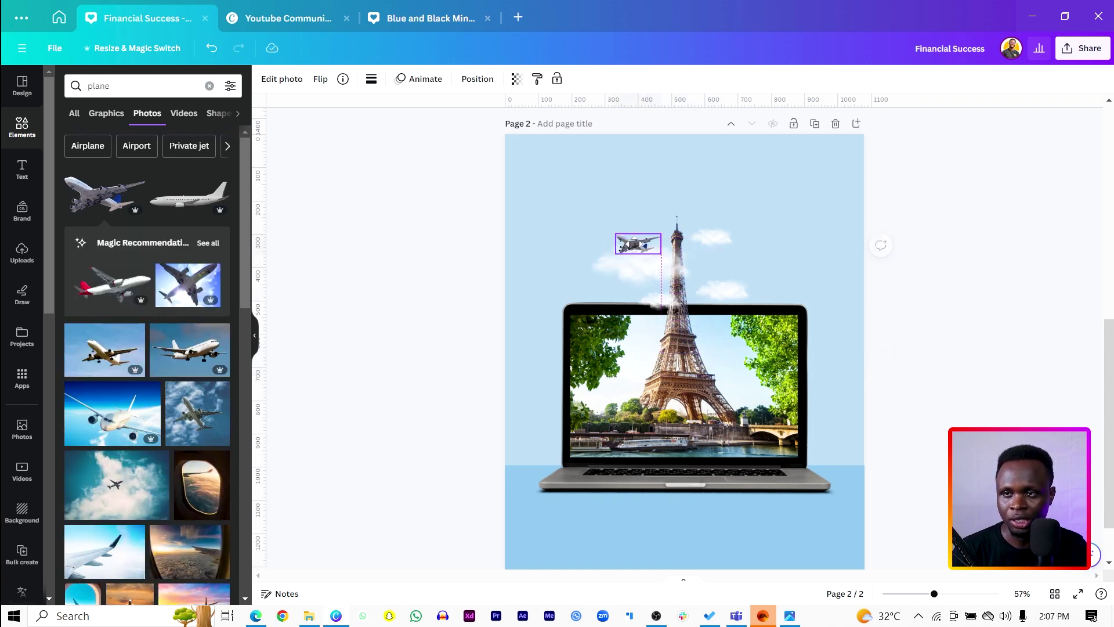
left_click(420, 253)
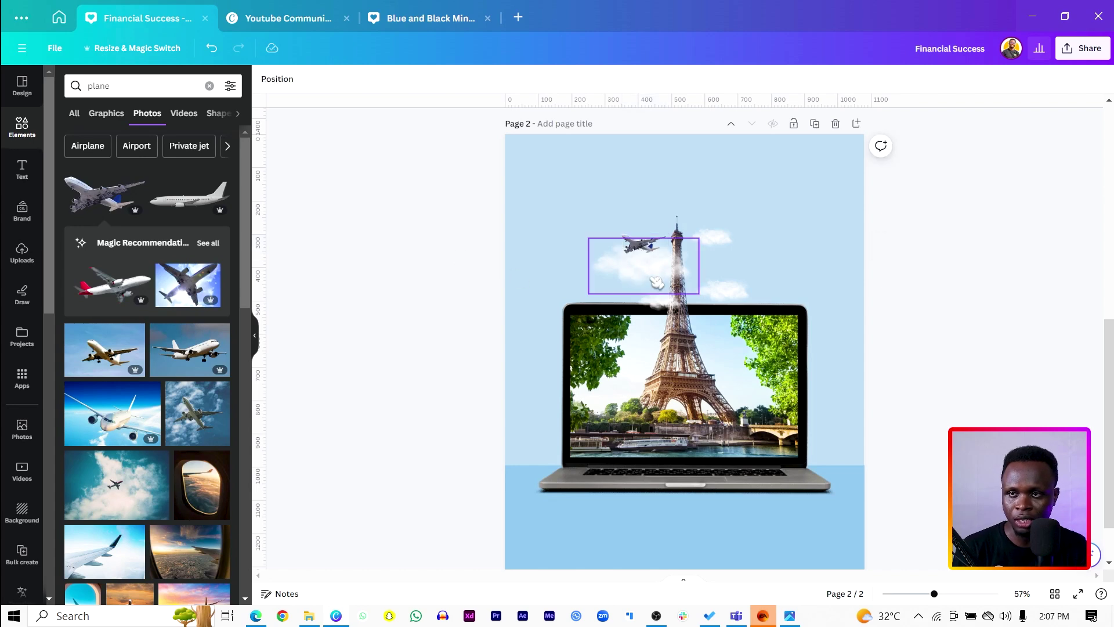
left_click_drag(405, 199, 868, 533)
left_click_drag(732, 408, 732, 417)
- Paste the 'Financial Success' heading and wealth-and-wisdom subtitle into a new text box, then select the leftover placeholder
left_click(524, 185)
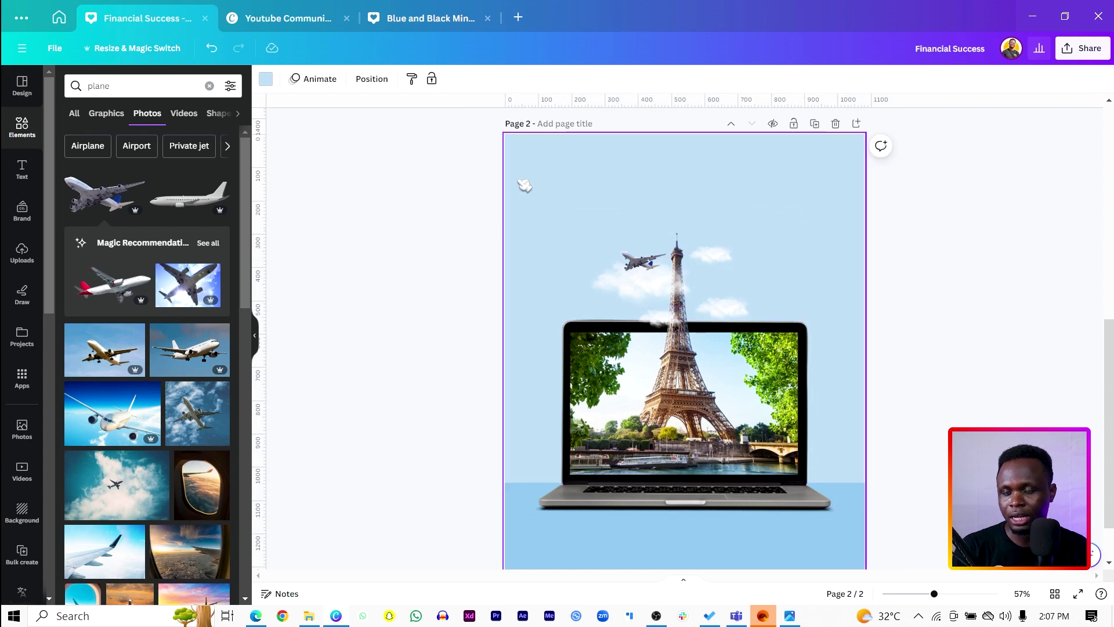
key("t")
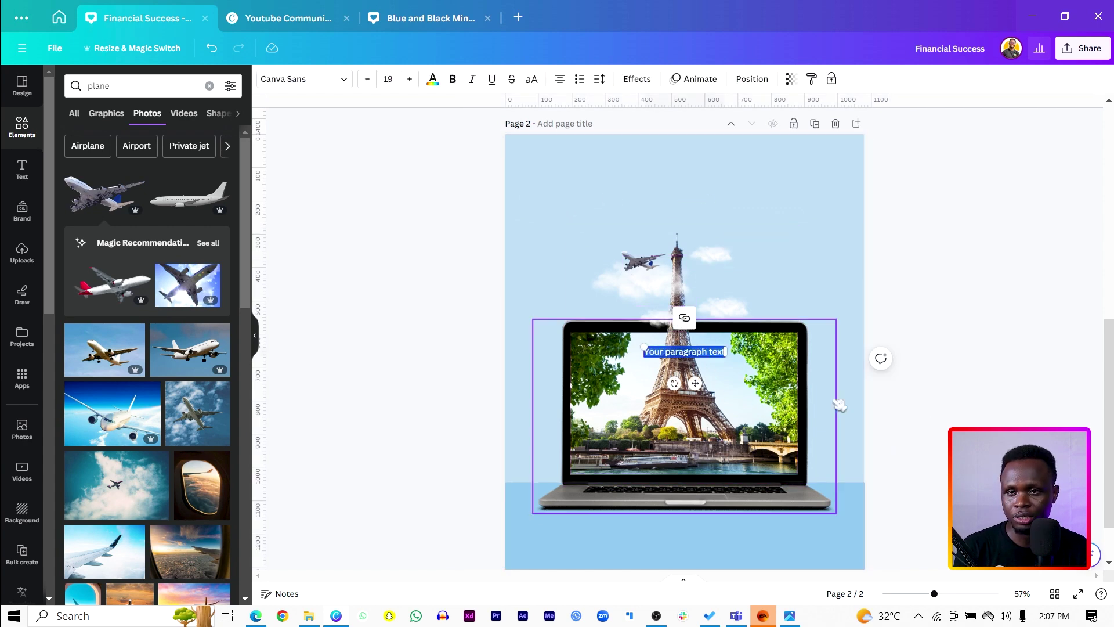
type("Financial Success is not about the wealth you accumulate, but the wisdom you cultivate in managing it.")
left_click(455, 180)
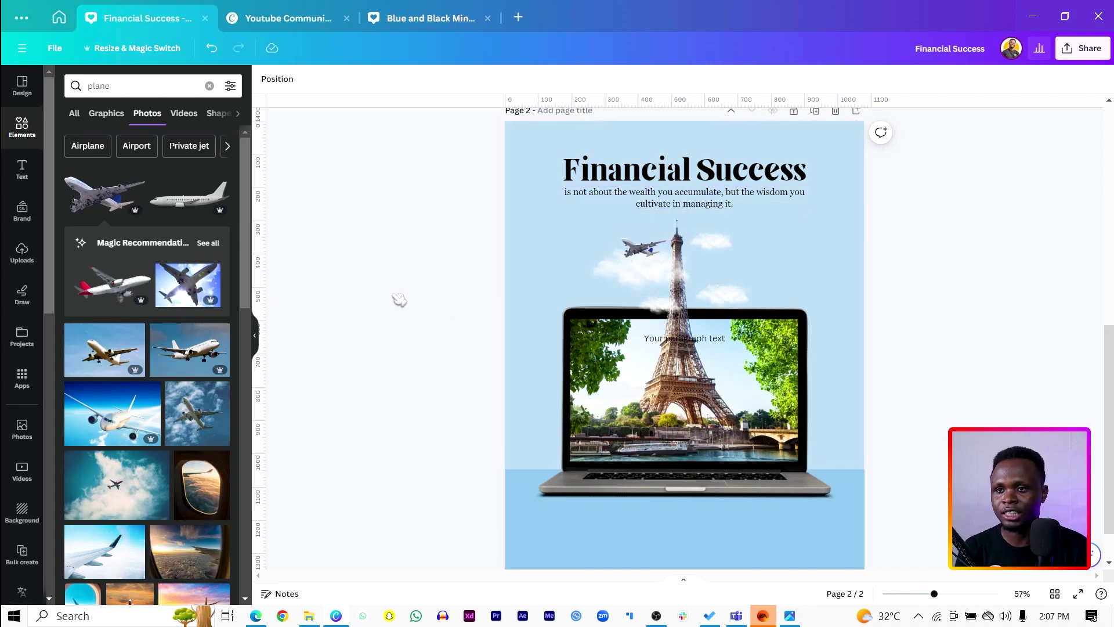
left_click(685, 341)
key("Delete")
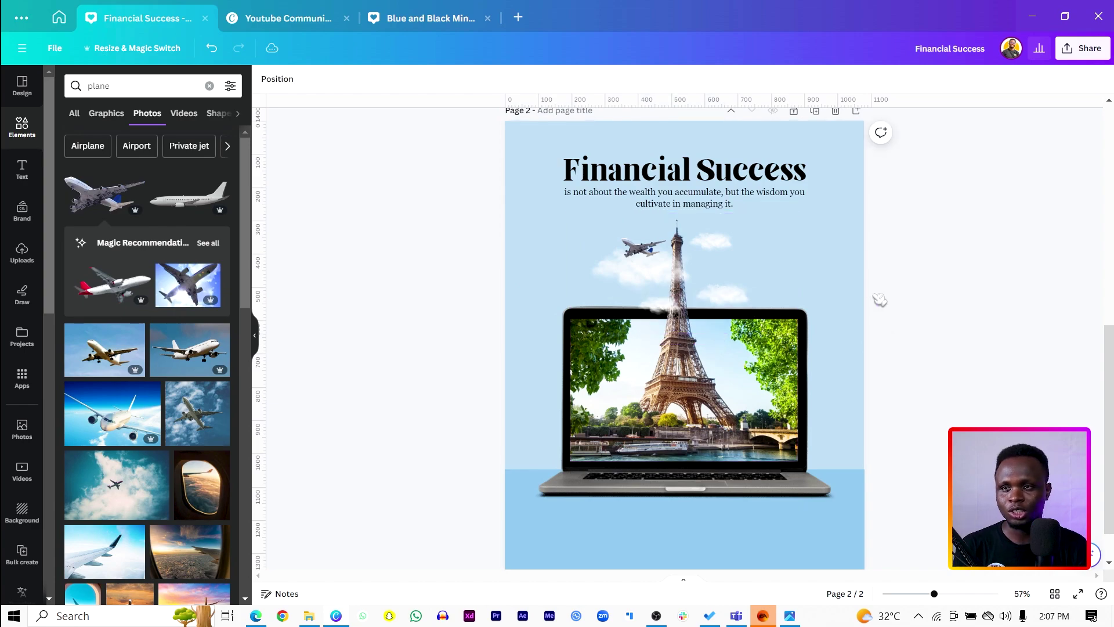